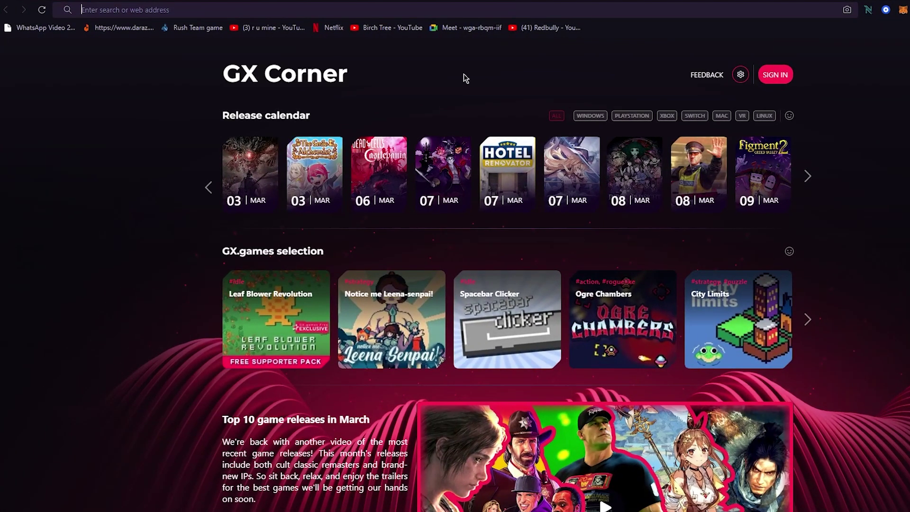
Load the Ecwid home page by searching 'ecid' from the address bar.
key("ctrl+l")
type("eci")
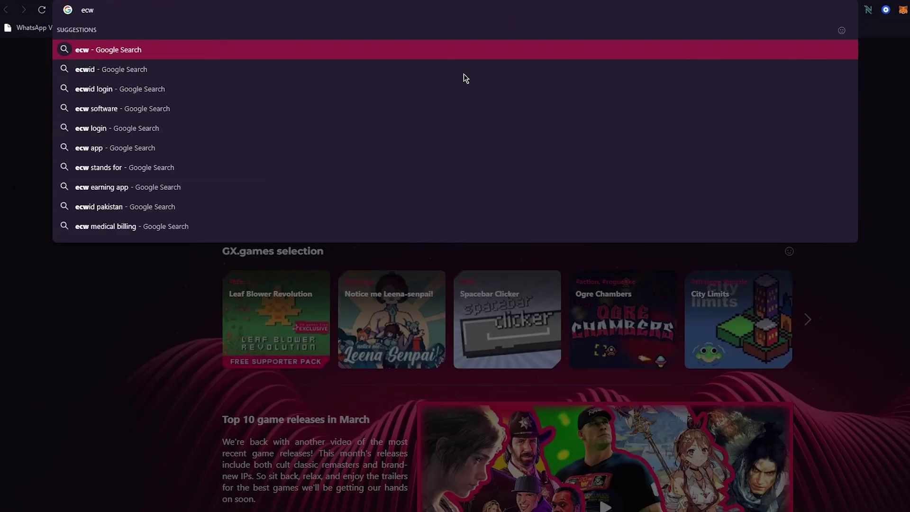
type("d")
key("Return")
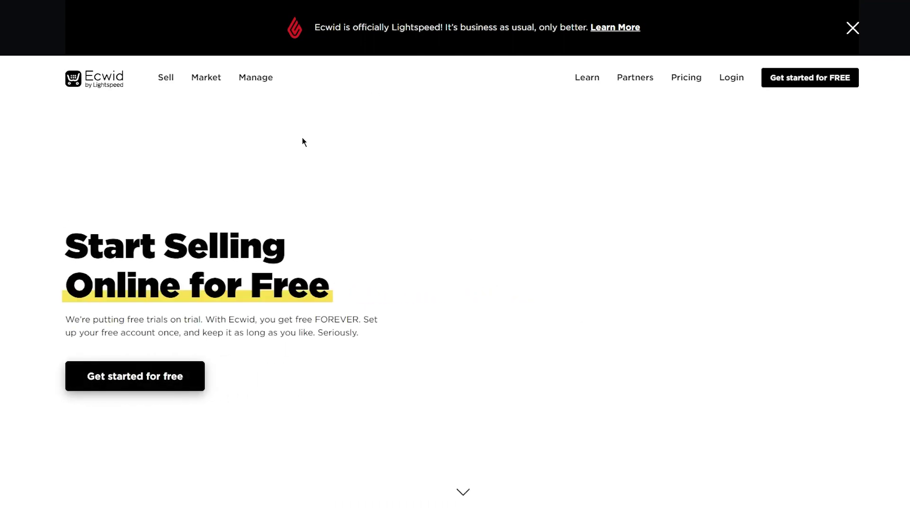
scroll(302, 141, "down", 2)
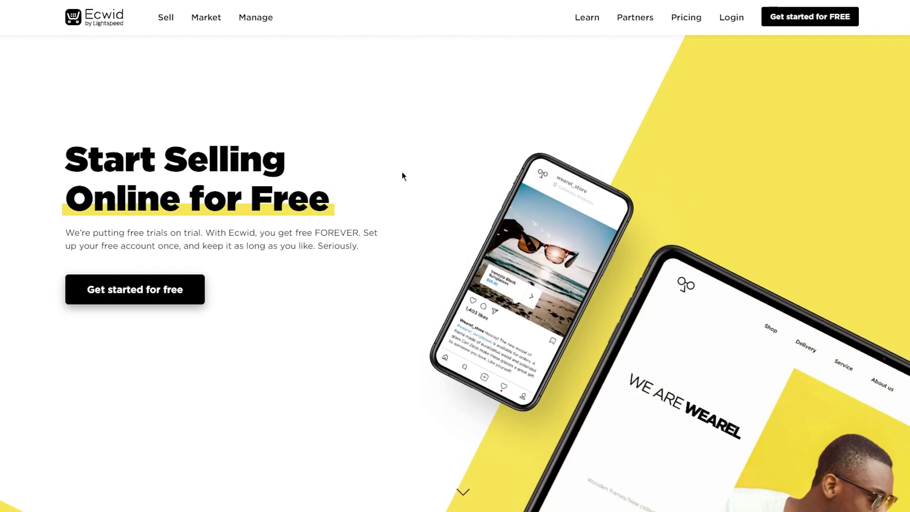
scroll(403, 177, "down", 1)
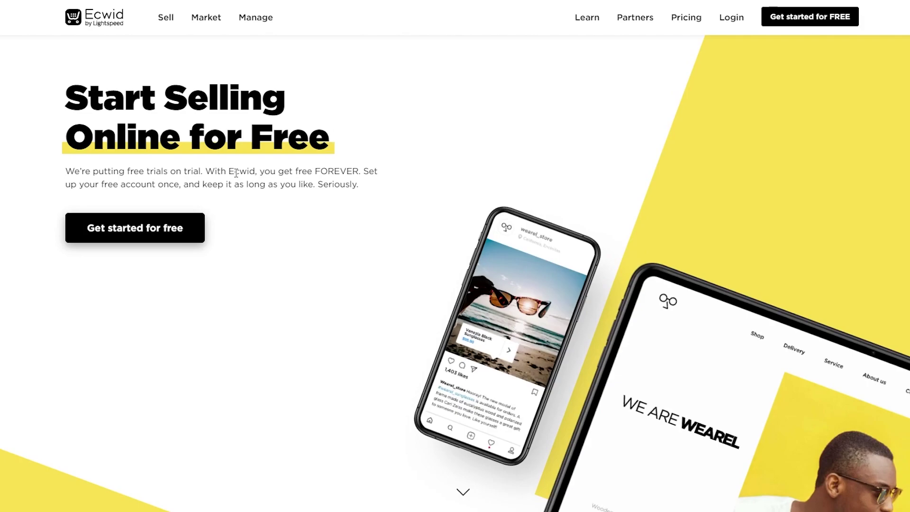
scroll(236, 172, "down", 2)
scroll(237, 174, "down", 6)
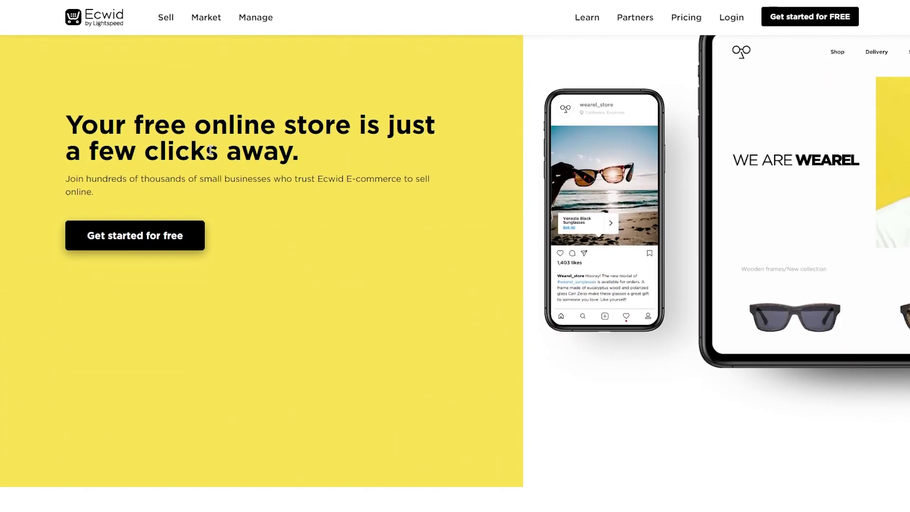
scroll(210, 151, "down", 1)
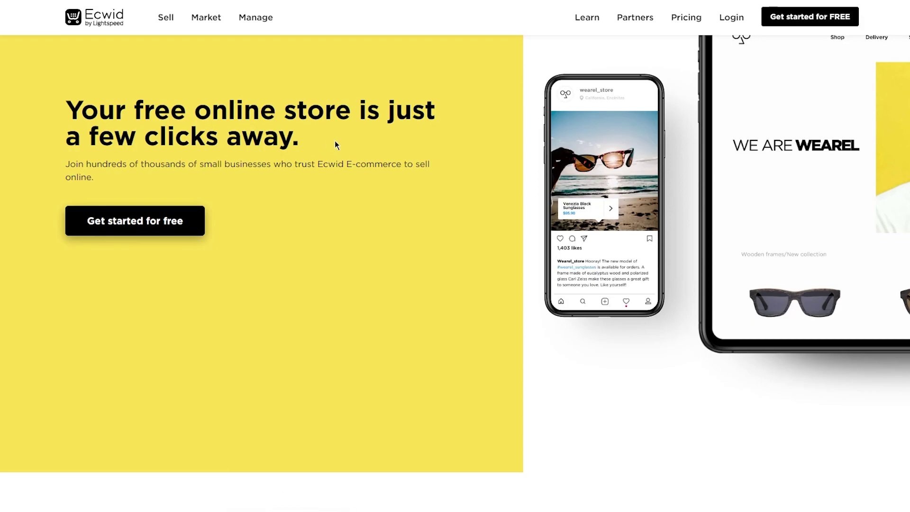
scroll(335, 142, "down", 2)
scroll(334, 141, "down", 8)
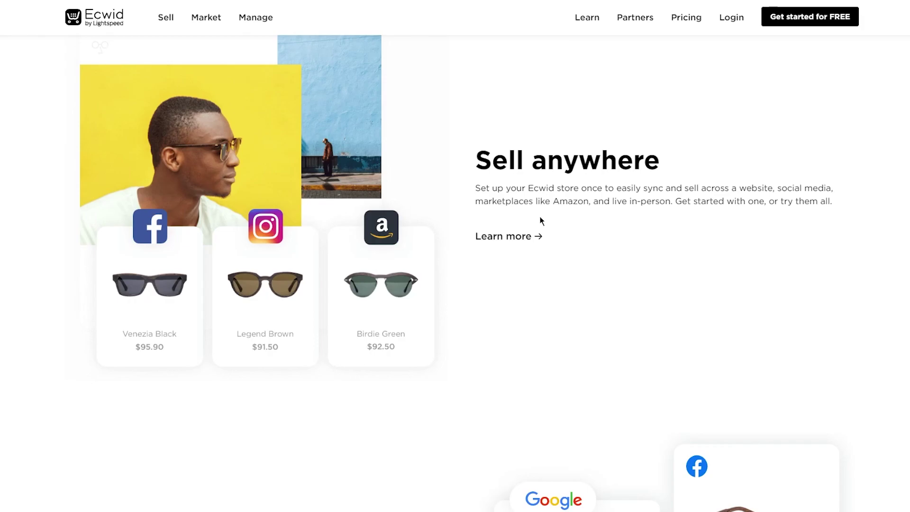
scroll(541, 220, "down", 10)
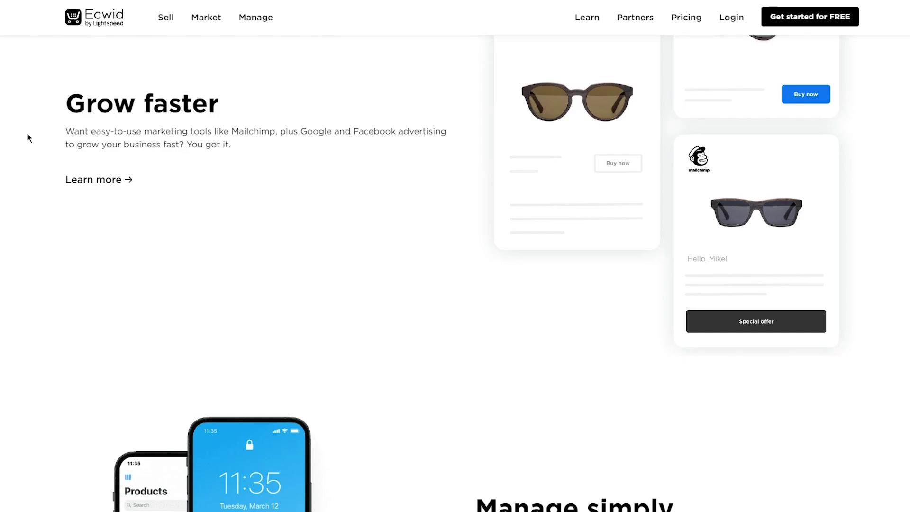
scroll(28, 138, "down", 3)
scroll(392, 177, "down", 4)
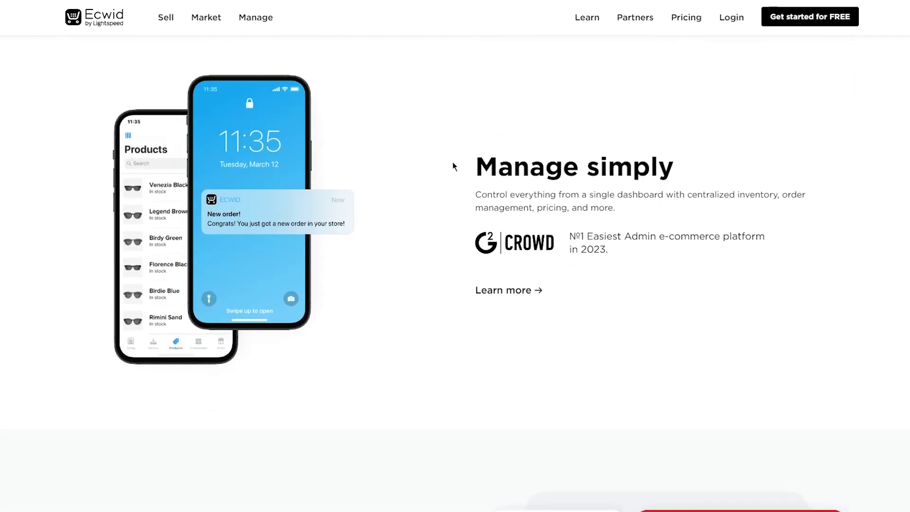
scroll(454, 166, "down", 10)
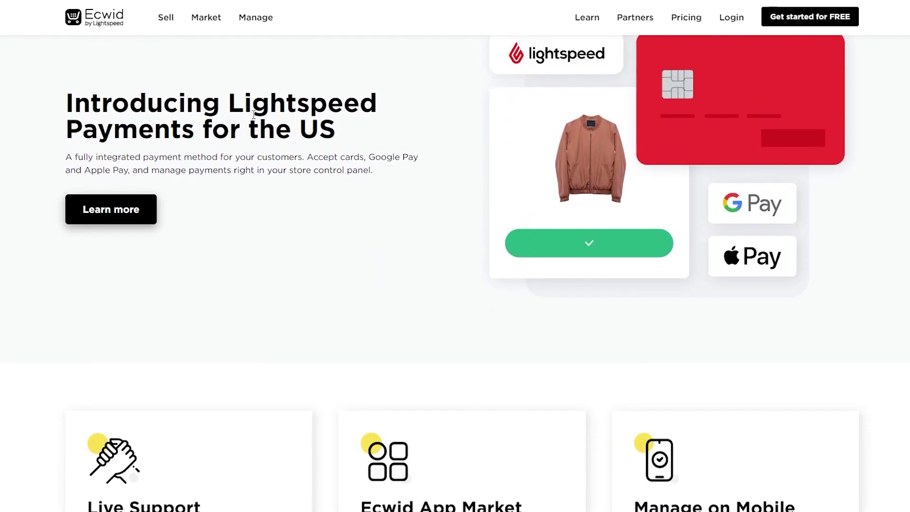
scroll(173, 134, "down", 3)
scroll(173, 134, "up", 3)
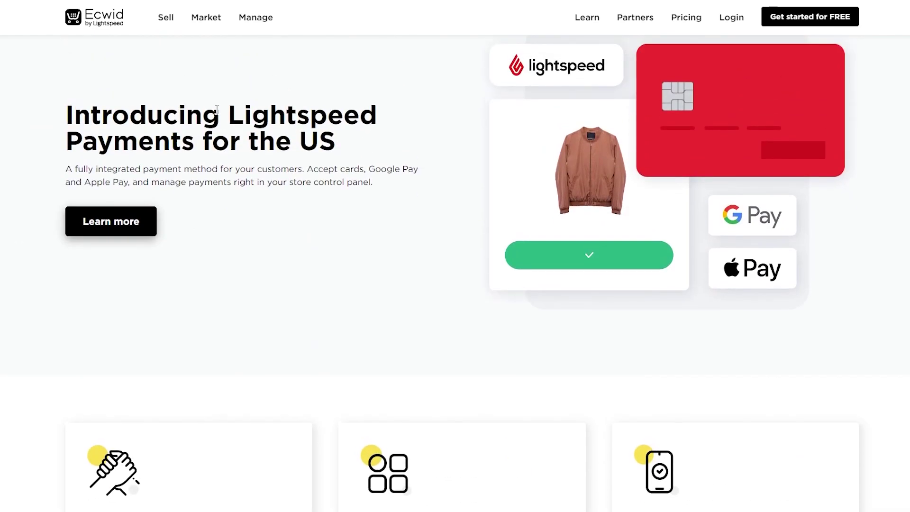
scroll(178, 155, "down", 8)
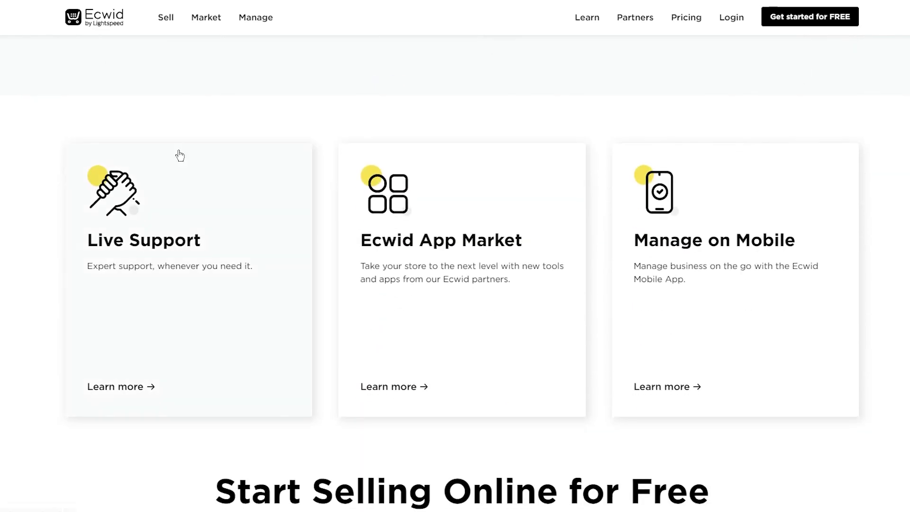
scroll(61, 178, "down", 12)
scroll(61, 178, "up", 20)
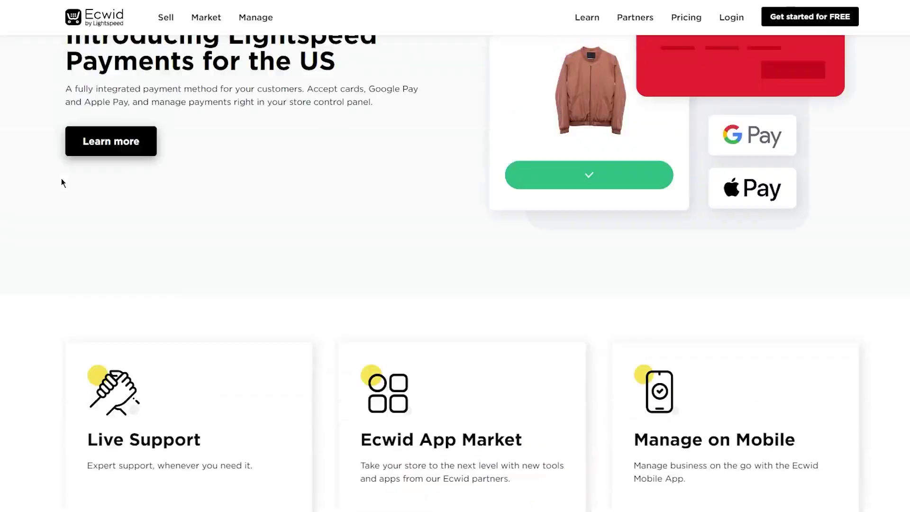
scroll(61, 178, "up", 15)
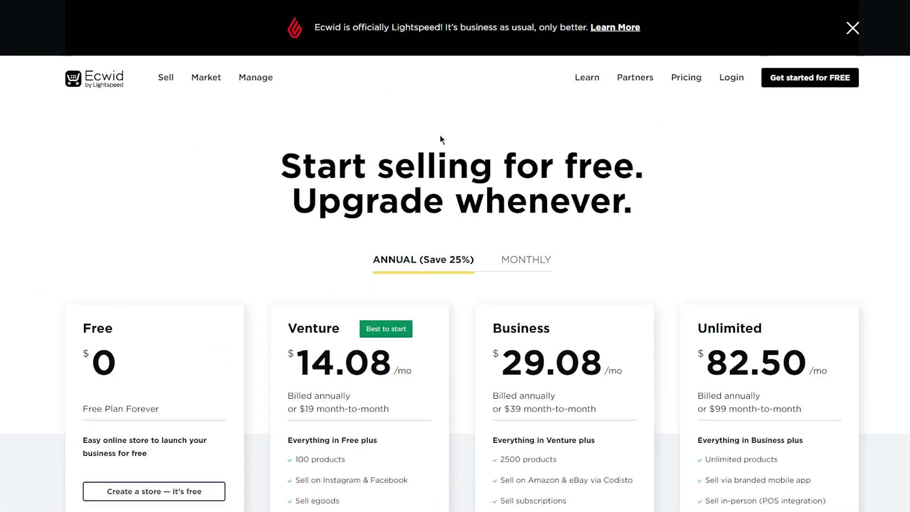
Scroll through Ecwid's pricing plans to review the Free plan offer.
scroll(122, 186, "down", 2)
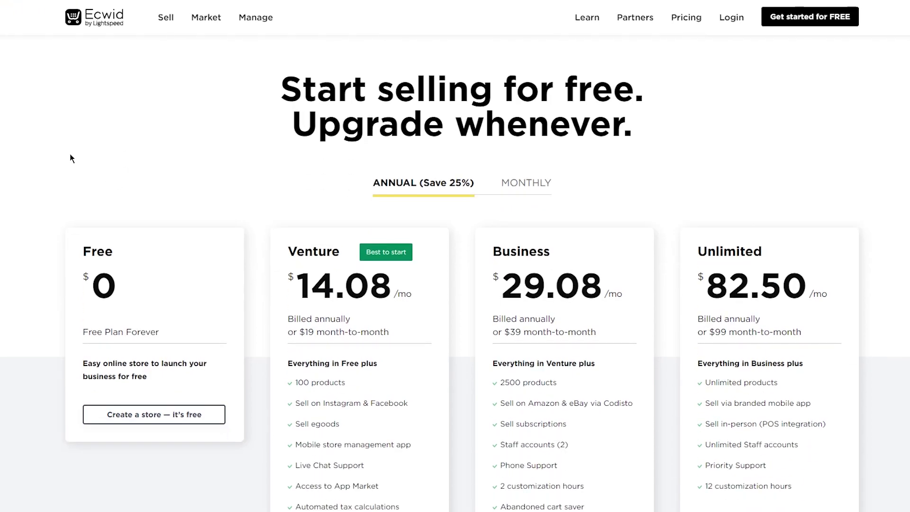
scroll(330, 191, "down", 4)
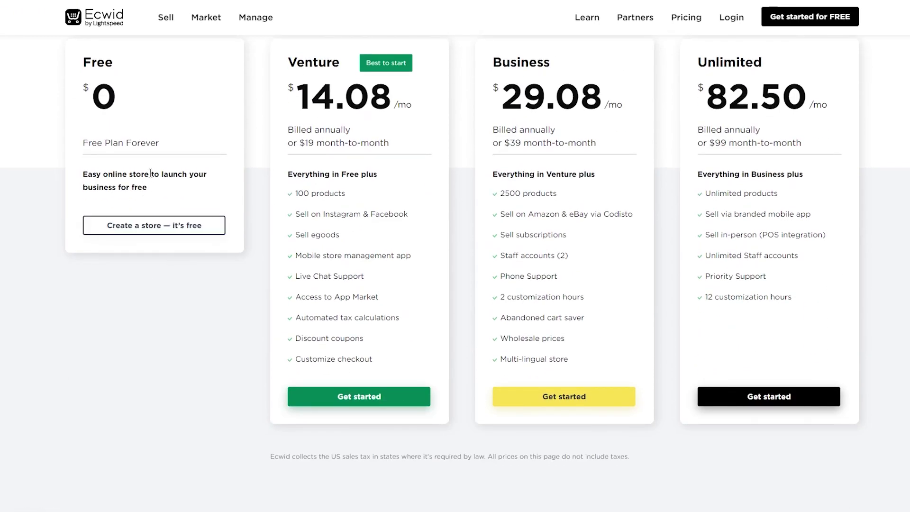
scroll(181, 332, "up", 3)
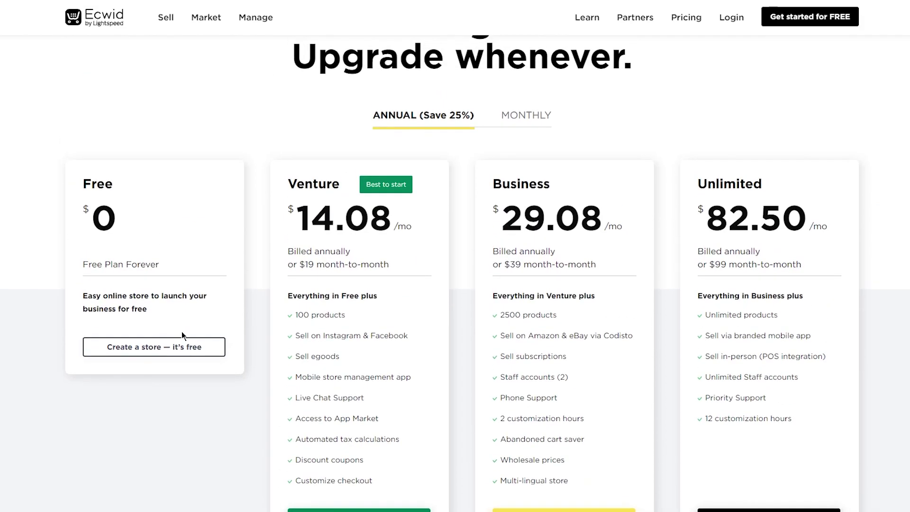
scroll(234, 215, "down", 3)
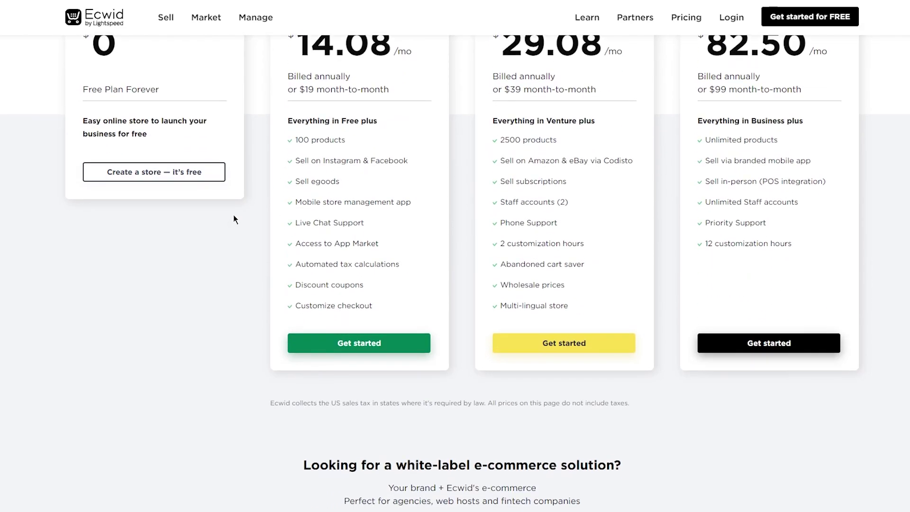
scroll(233, 215, "up", 3)
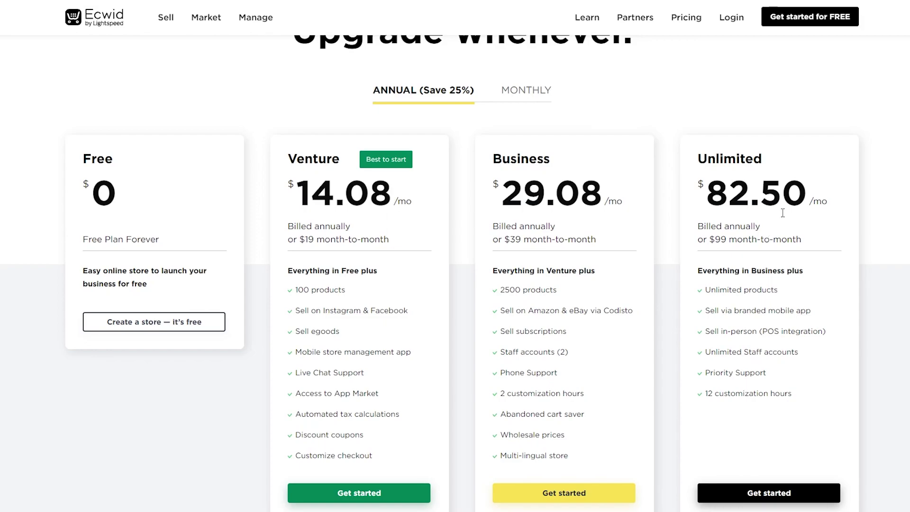
scroll(784, 217, "down", 2)
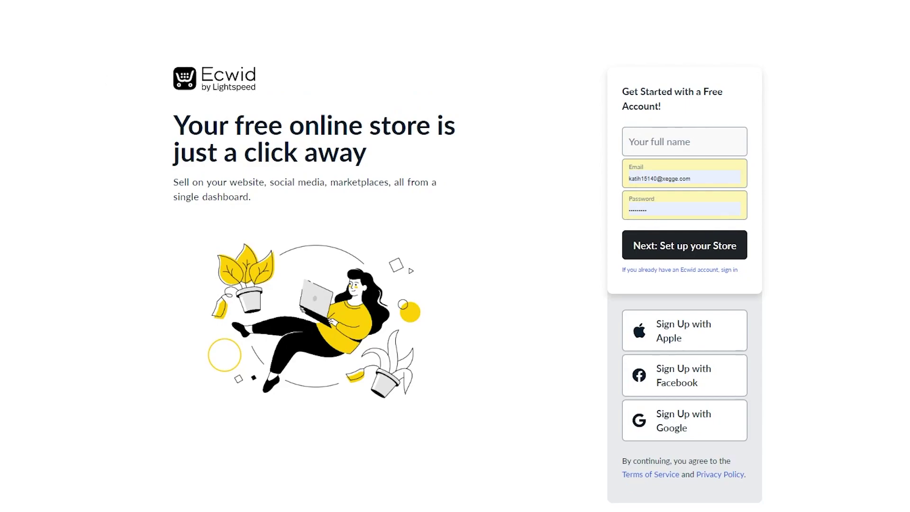
Empty the pre-filled e-mail and password fields on the sign-up form.
left_click(705, 182)
left_click_drag(705, 182, 622, 189)
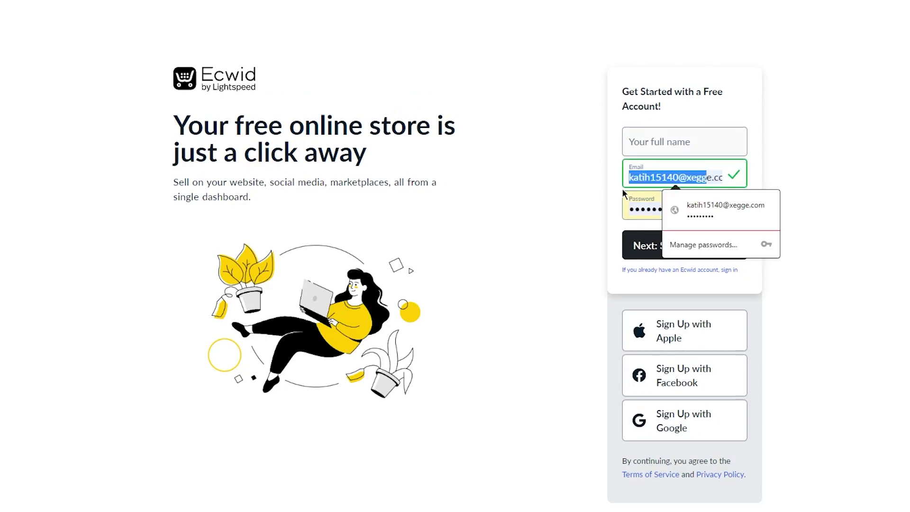
key("ctrl+v")
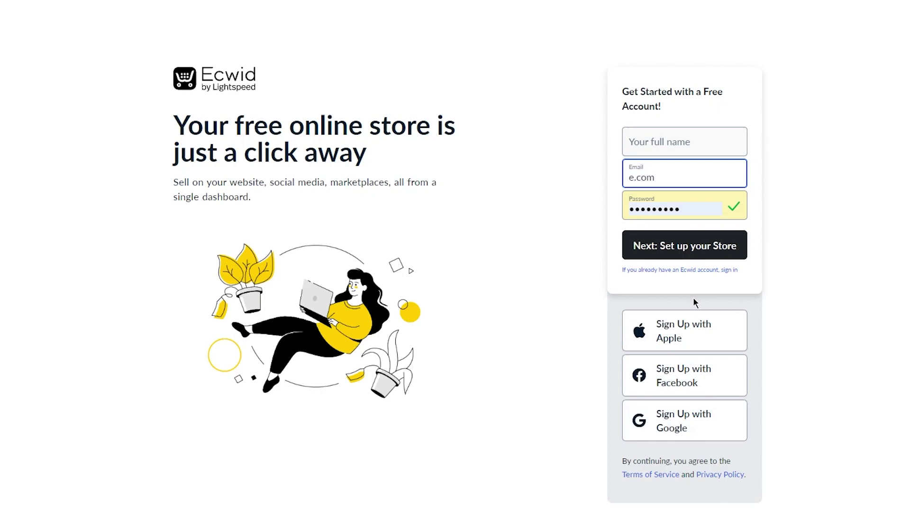
left_click_drag(684, 219, 585, 209)
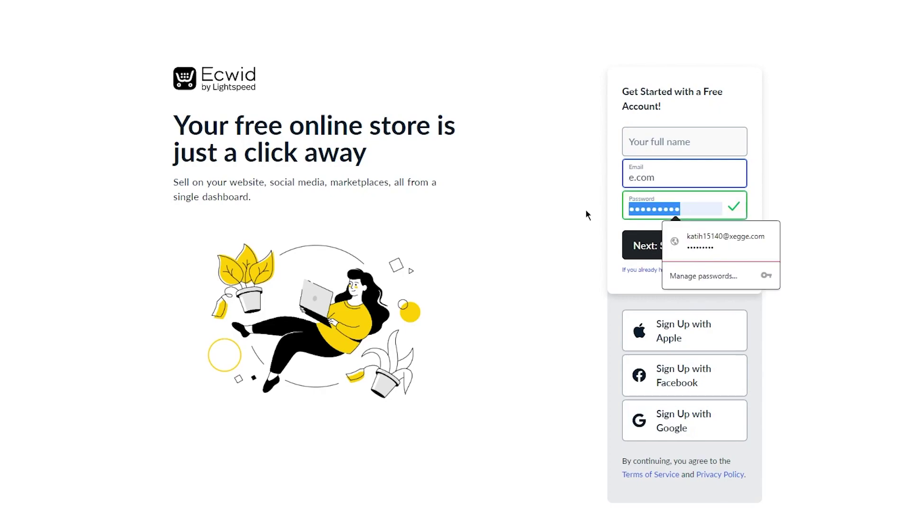
key("BackSpace")
Fill the full-name field from a saved autofill entry and clear leftover e-mail text.
left_click(672, 147)
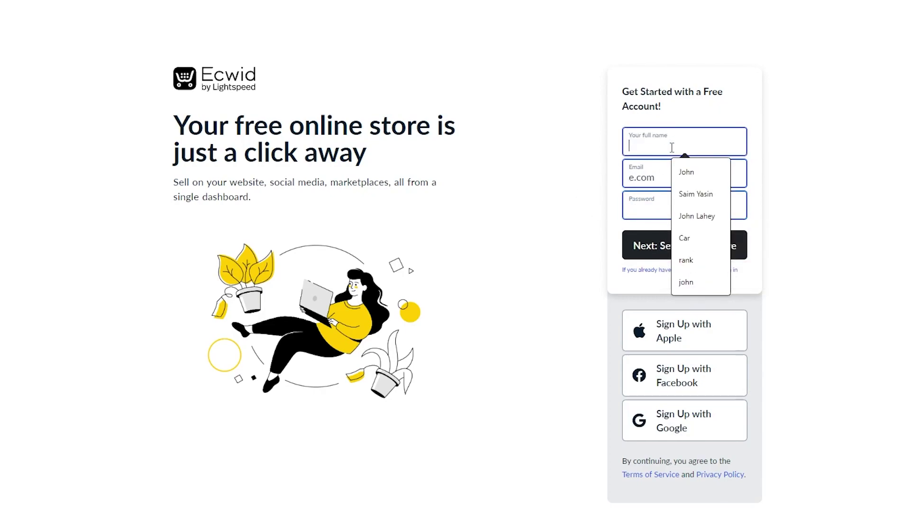
left_click(696, 194)
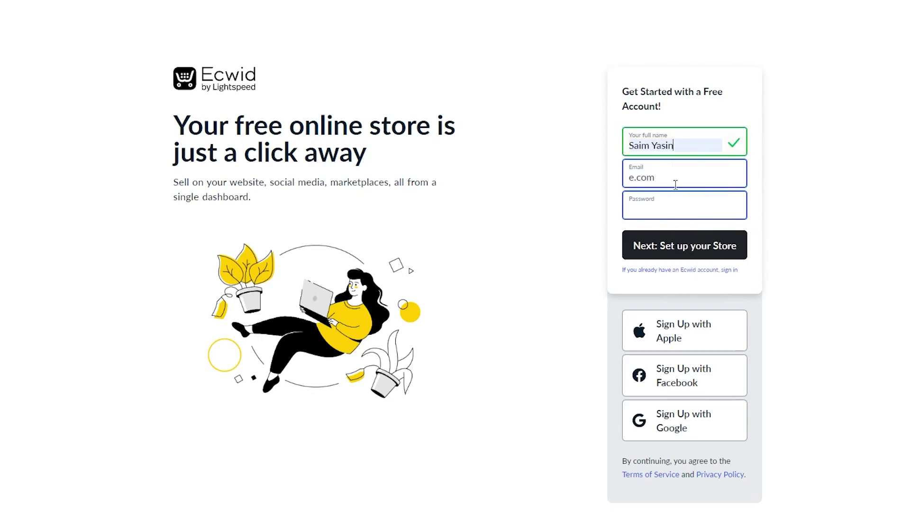
key("Tab")
key("BackSpace")
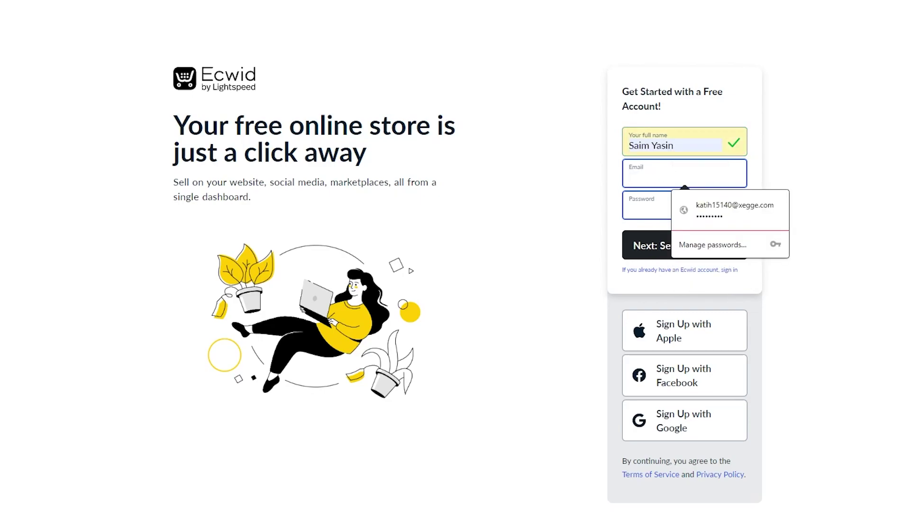
Generate a disposable e-mail address on Temp Mail in a new tab and copy it.
key("ctrl+t")
type("temp")
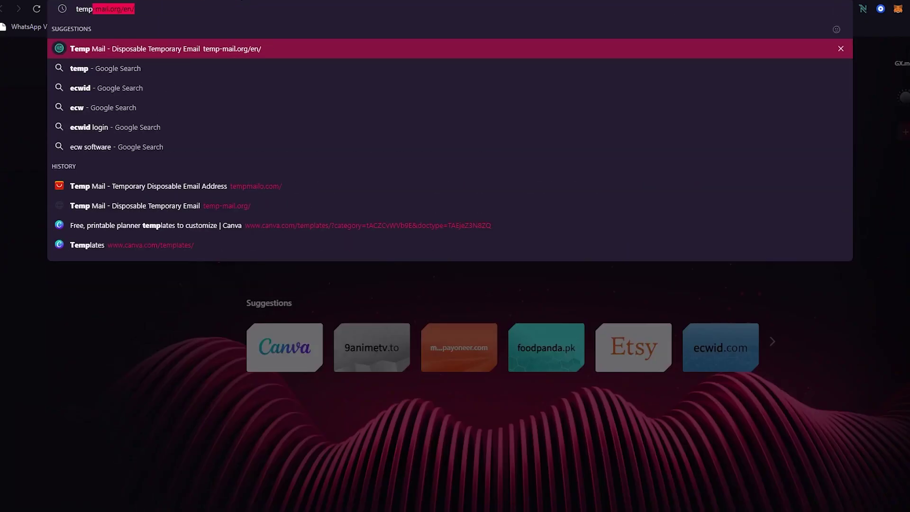
key("Return")
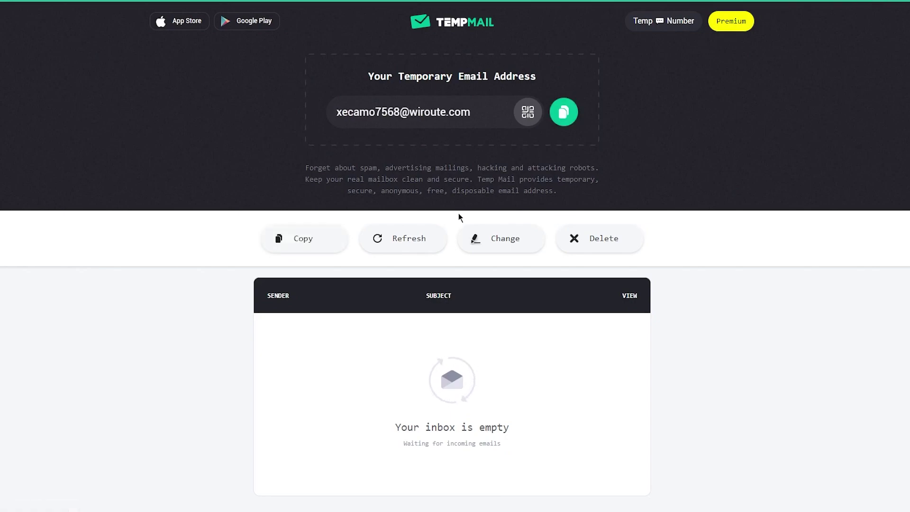
left_click(562, 116)
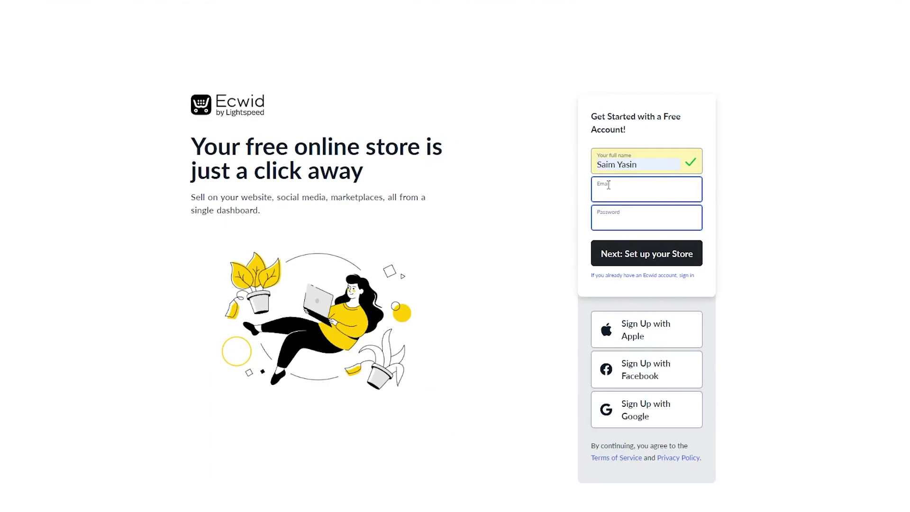
Paste the temporary e-mail, enter a new account password and submit the free sign-up.
key("ctrl+v")
left_click(615, 217)
type("•••")
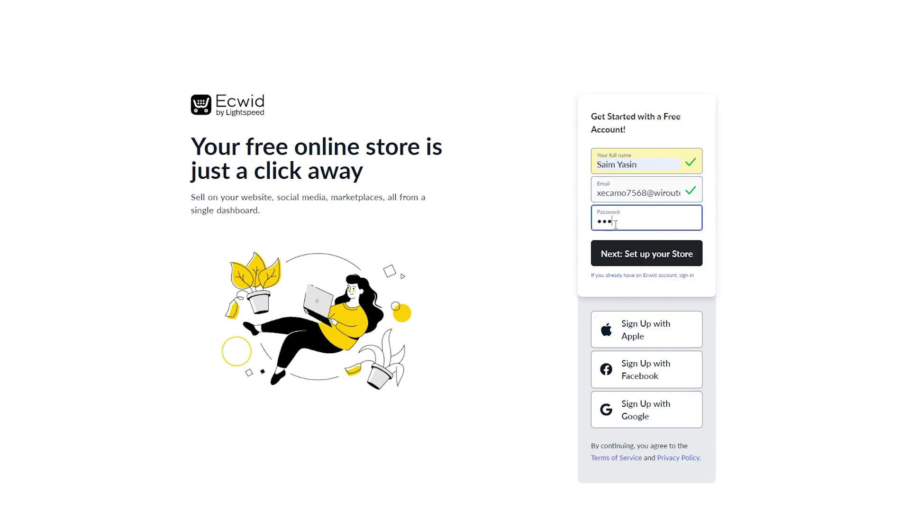
type("••••••")
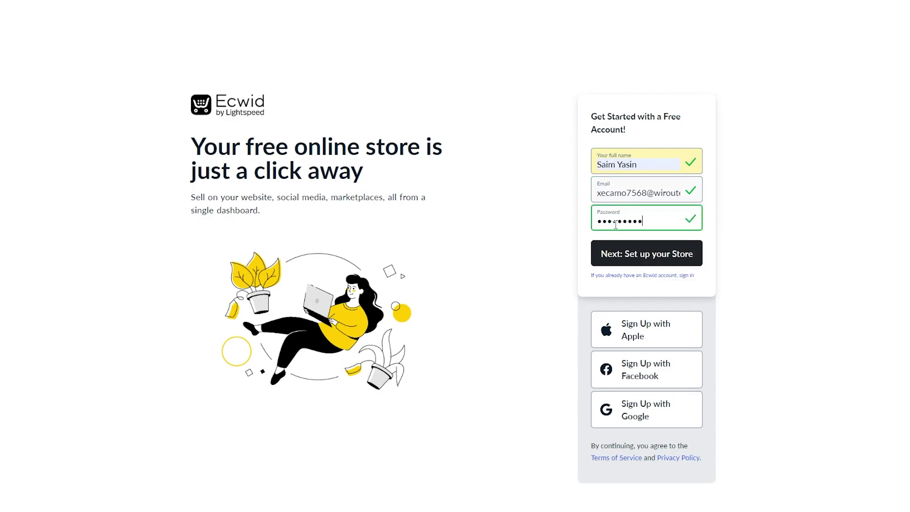
left_click(631, 245)
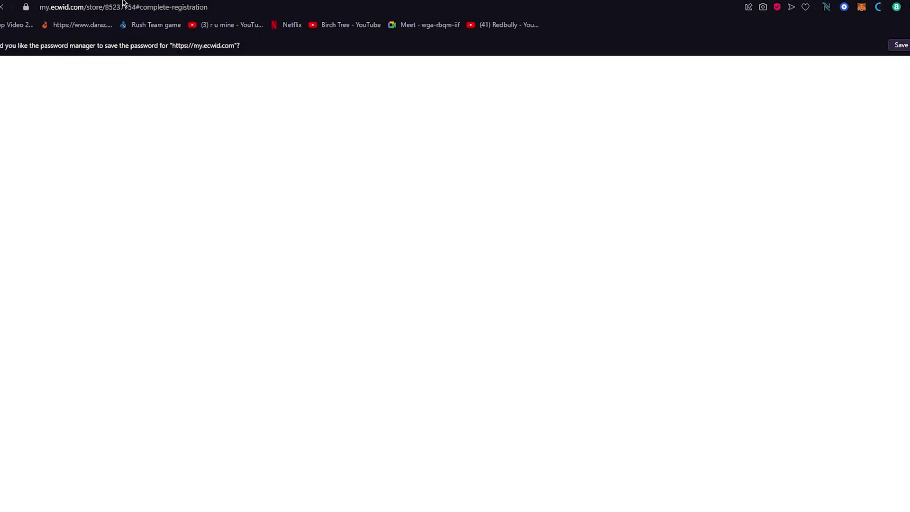
Start typing an AliExpress address ('ali') in a fresh browser tab.
key("ctrl+t")
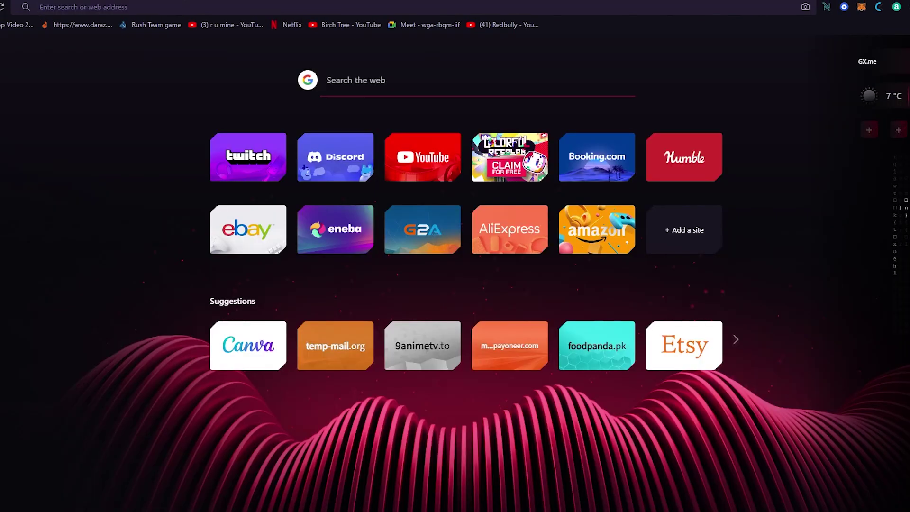
type("ali")
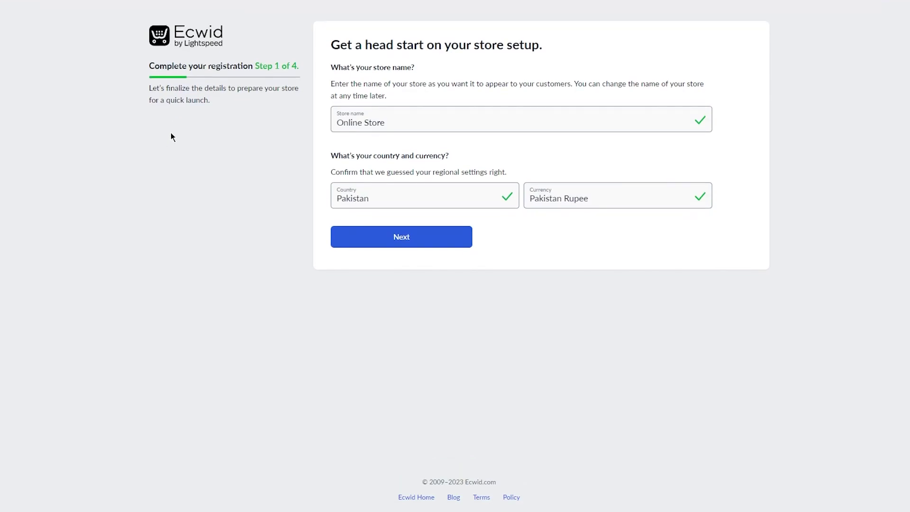
Accept the store details and submit the company city with postal code 44000.
left_click(401, 237)
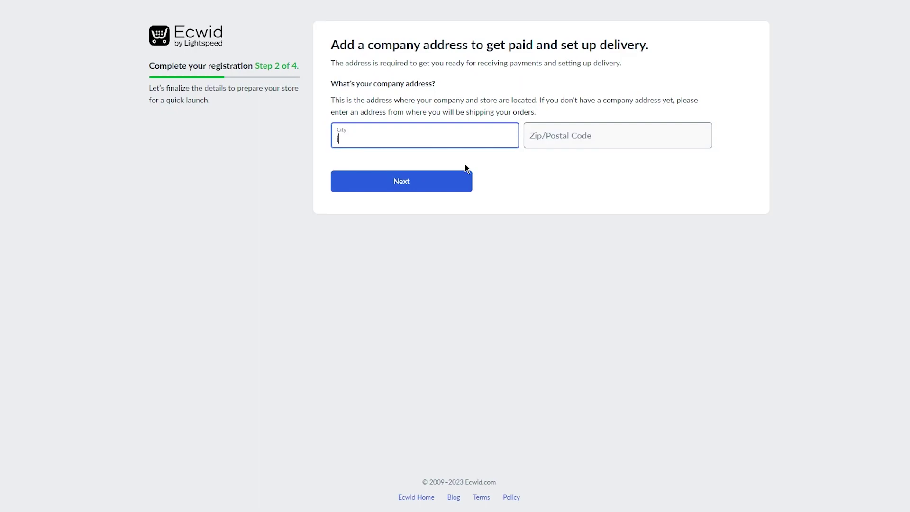
type("sl")
key("BackSpace")
key("BackSpace")
left_click(558, 123)
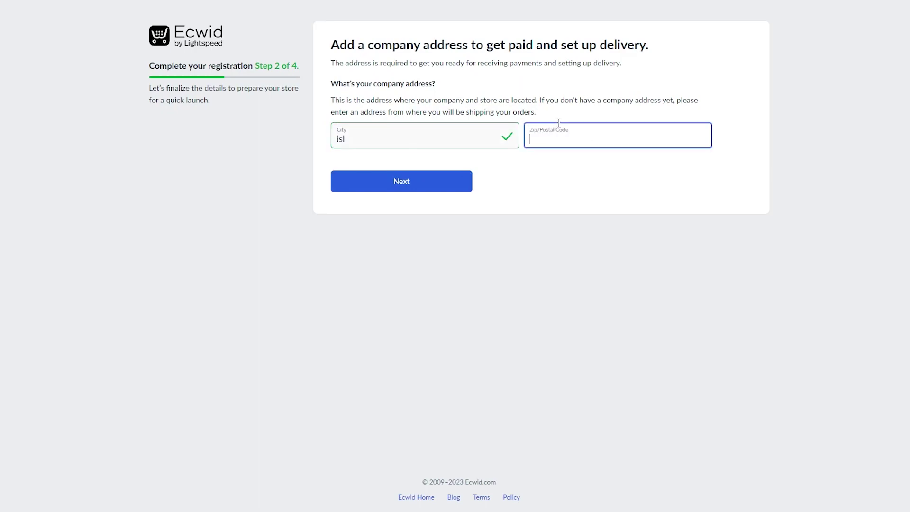
type("44000")
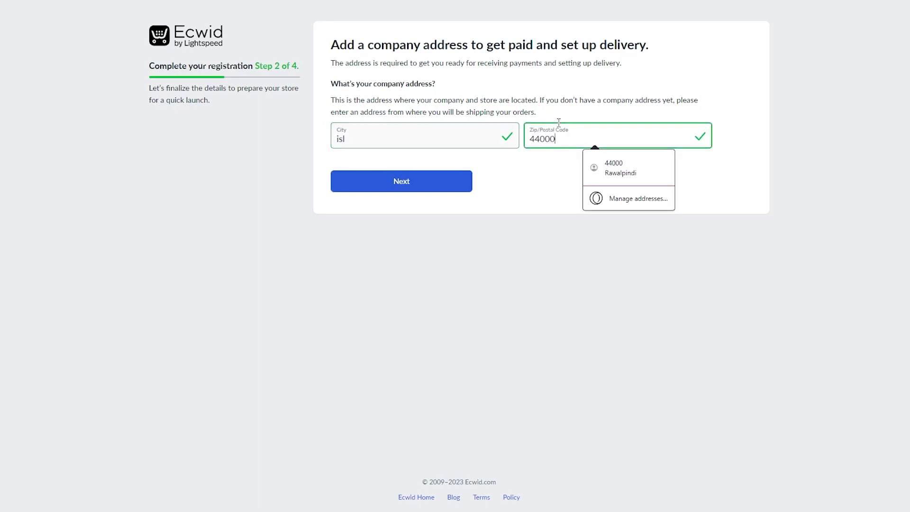
left_click(396, 184)
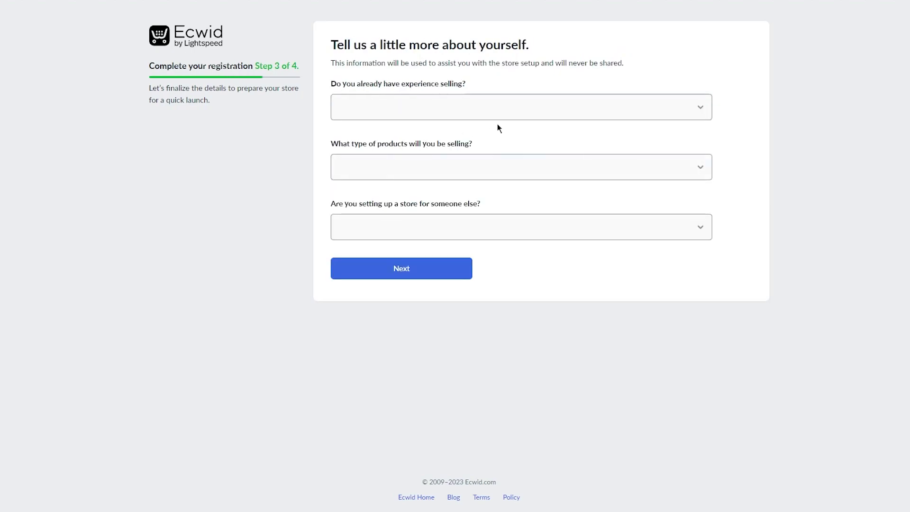
Answer selling in person, ePosnow, Toys/Crafts/Hobbies, and No to building for a client.
left_click(529, 114)
left_click(372, 153)
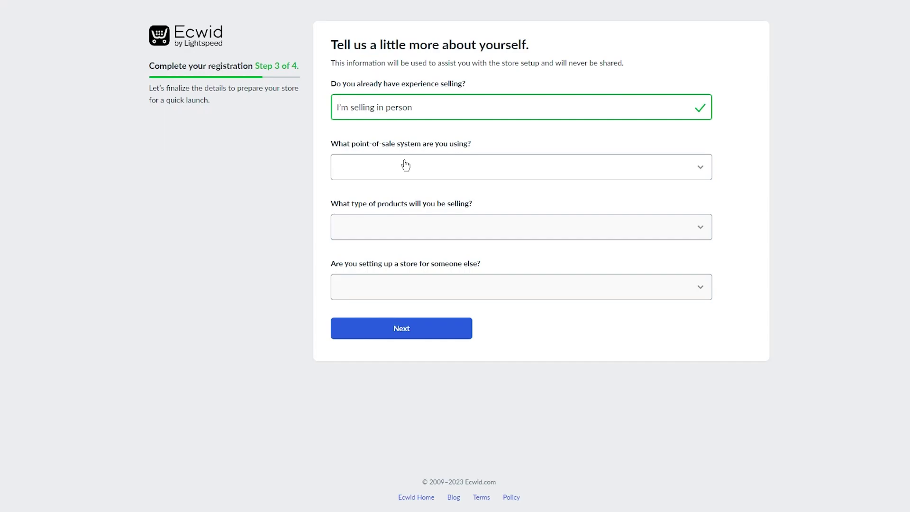
left_click(405, 166)
left_click(392, 209)
left_click(417, 225)
left_click(422, 271)
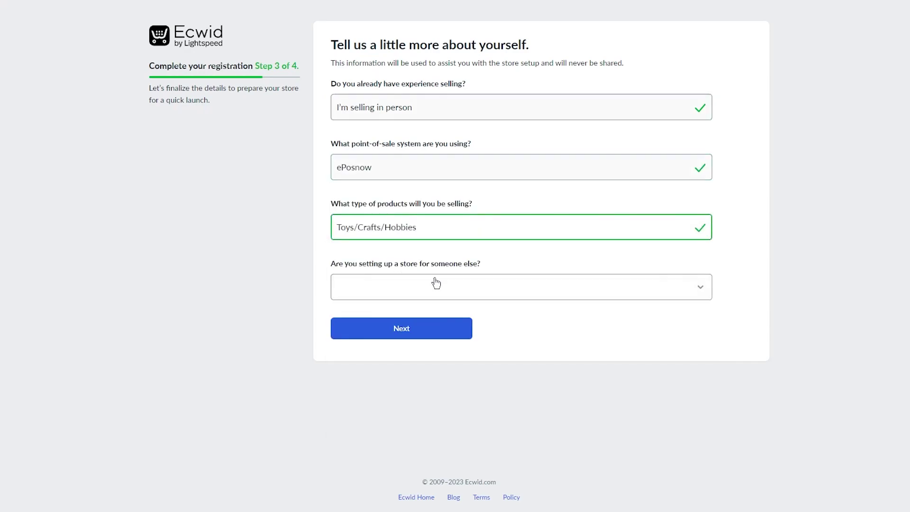
left_click(436, 283)
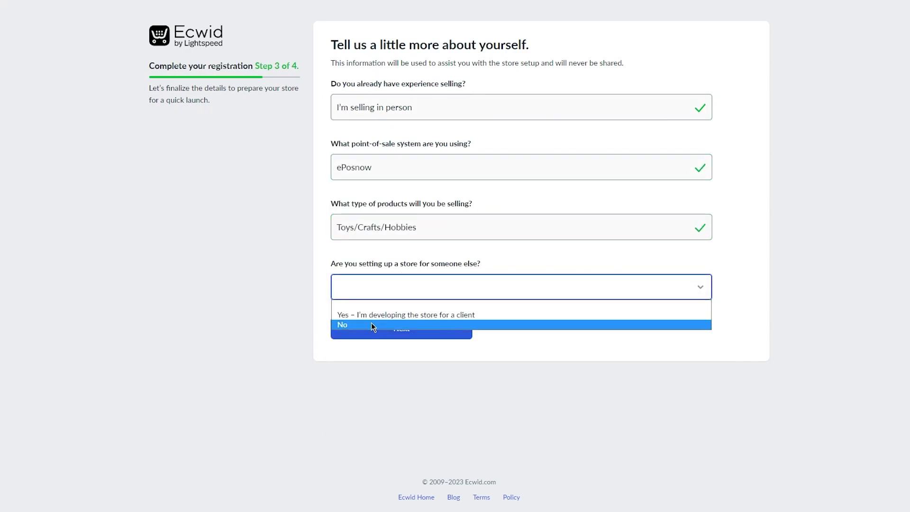
left_click(372, 325)
Answer No to an existing website, claim sdfwenfwinefsoind.company.site, and create the store on the free plan.
left_click(387, 338)
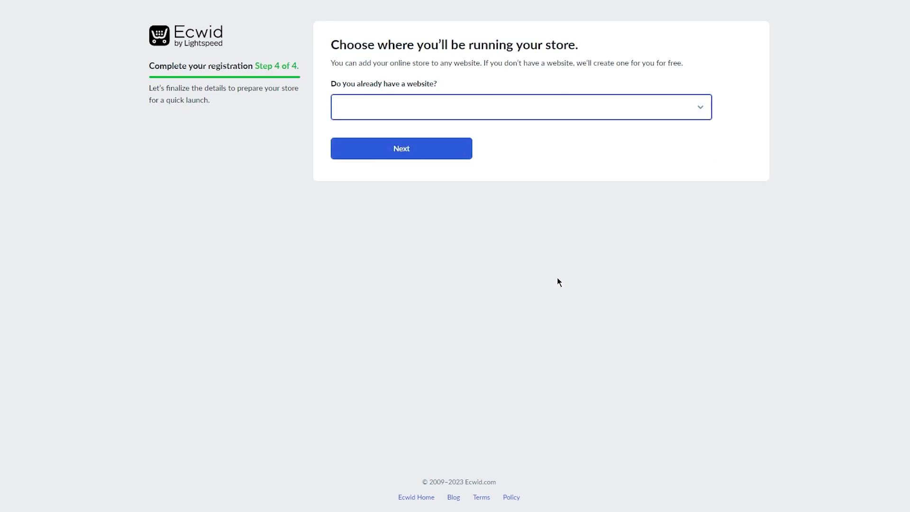
left_click(517, 117)
left_click(418, 143)
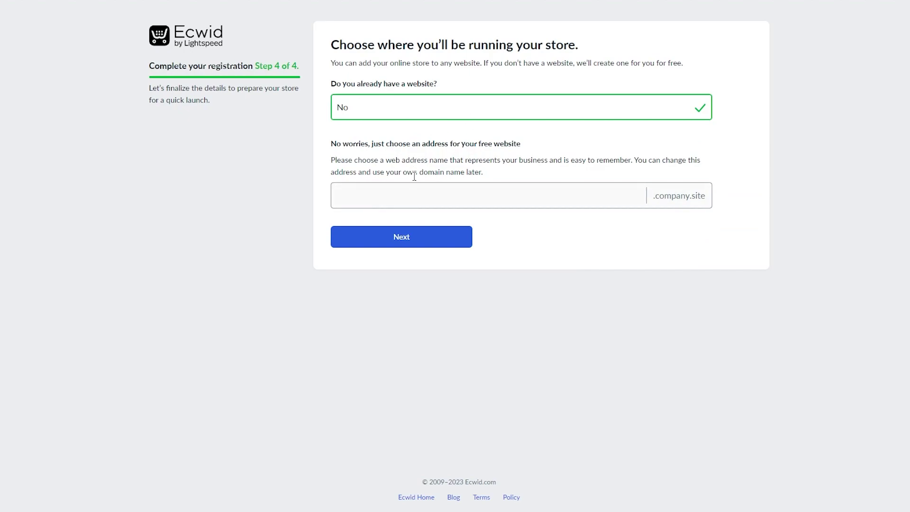
left_click(415, 190)
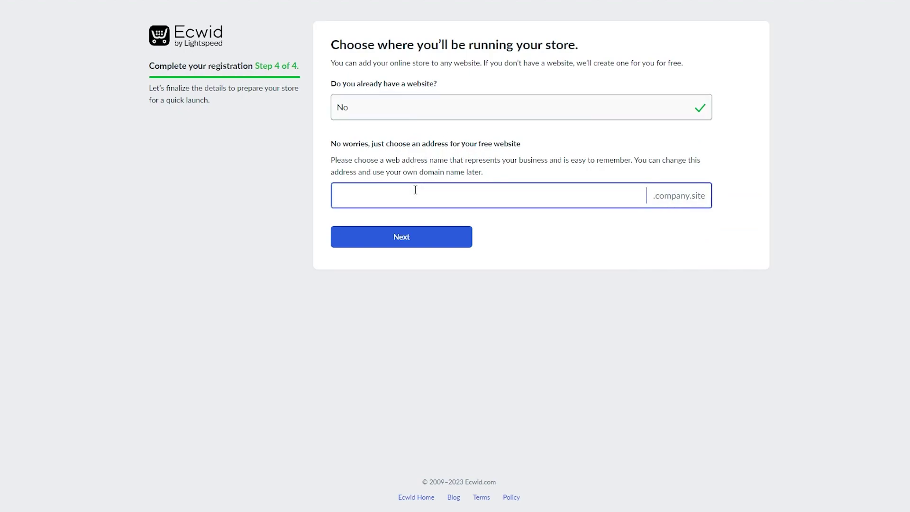
type("sdfwenfwinefsoind")
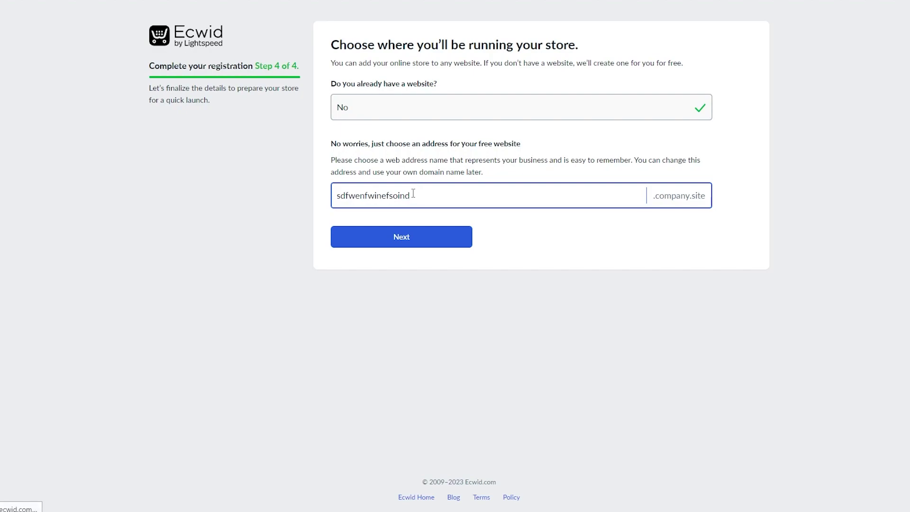
left_click(368, 244)
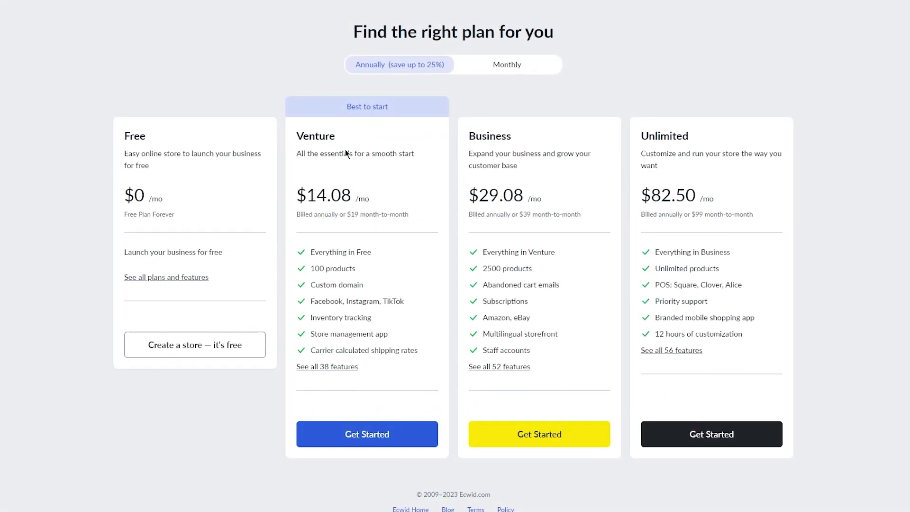
left_click(187, 338)
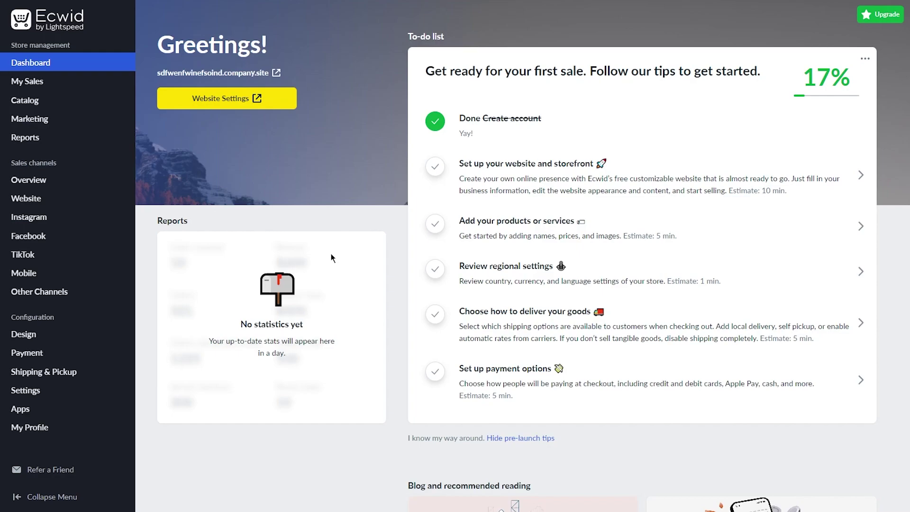
Scroll over the new store dashboard and bring up the Apps sidebar flyout.
scroll(331, 254, "down", 3)
scroll(331, 254, "up", 3)
mouse_move(40, 419)
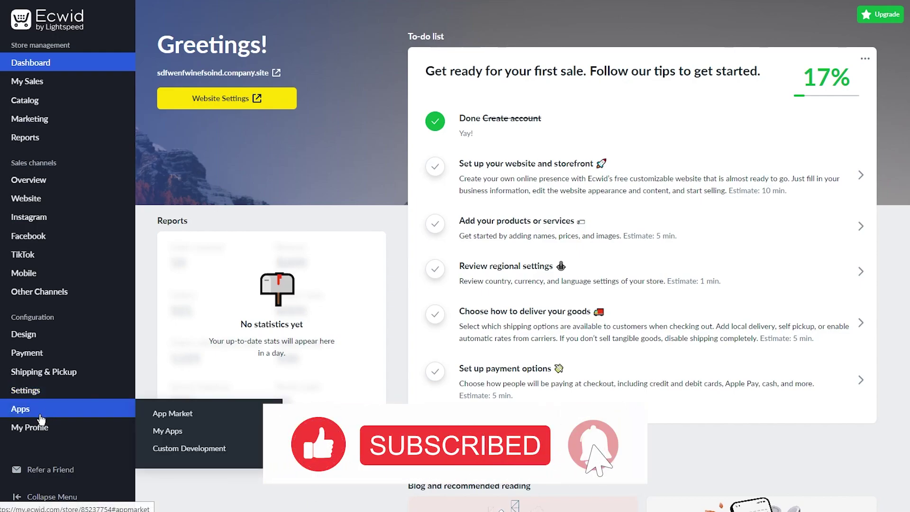
Open the App Market and try a search for 'alie', then clear it.
left_click(41, 419)
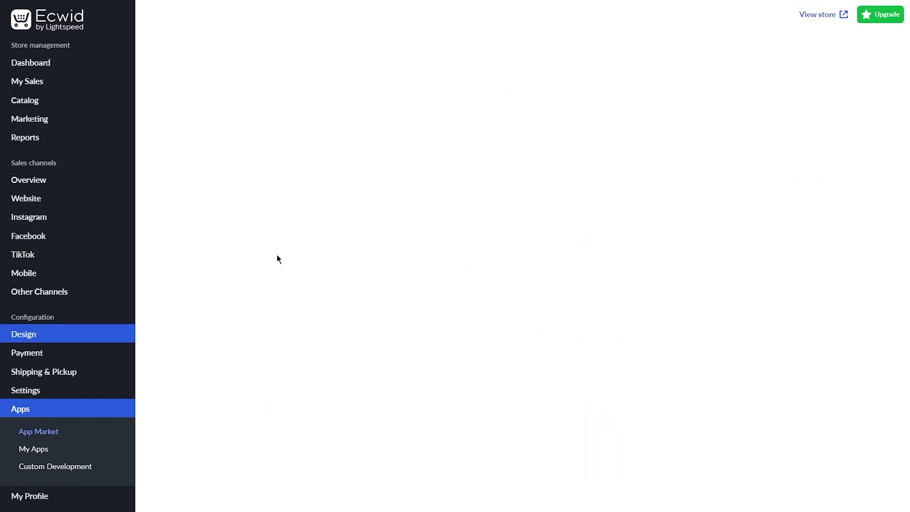
left_click(215, 55)
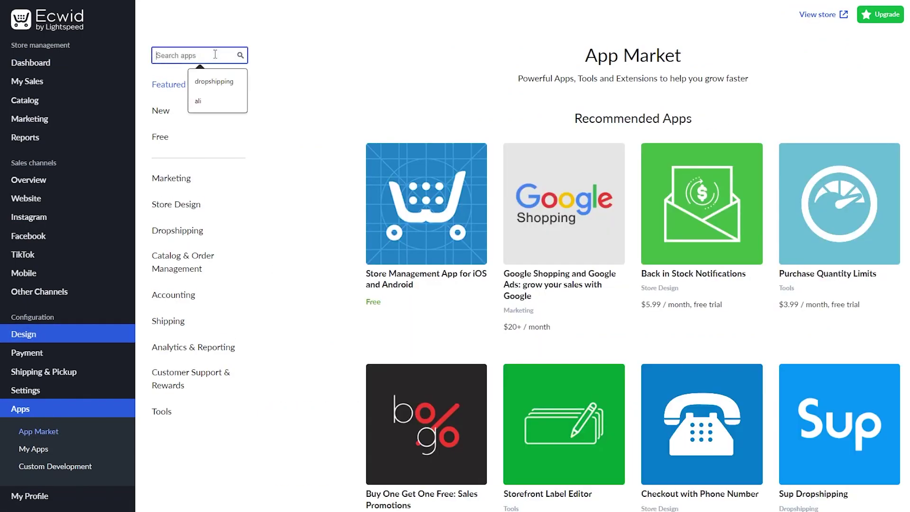
type("alie")
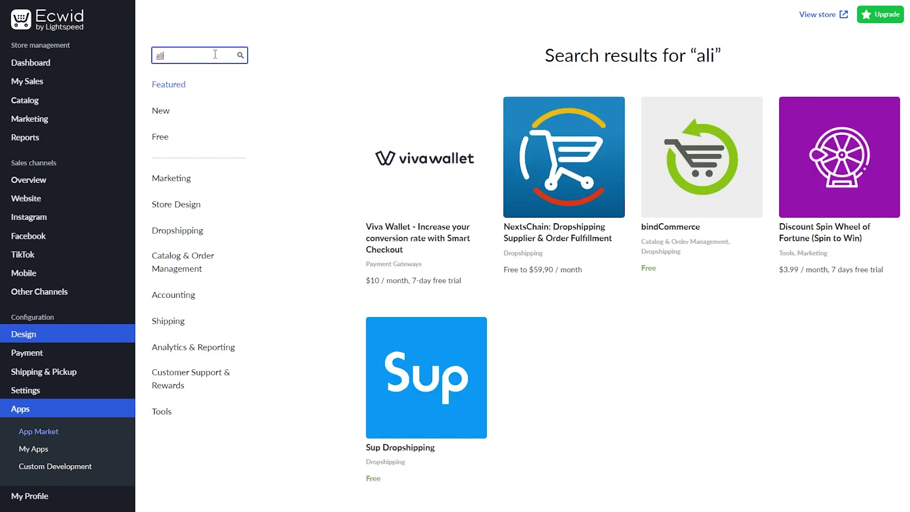
key("BackSpace")
key("BackSpace")
key("BackSpace")
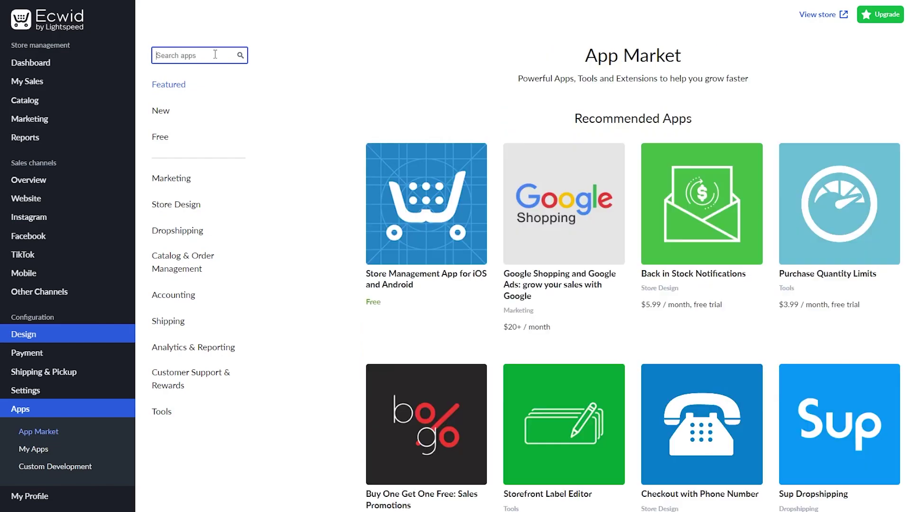
Browse the app catalogue, then search 'dropship' to list Sup Dropshipping and similar apps.
scroll(343, 148, "down", 13)
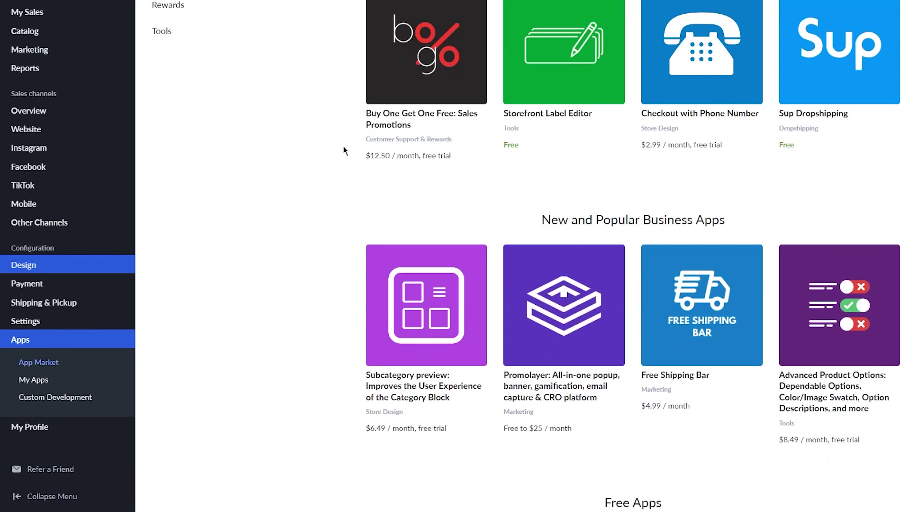
scroll(343, 148, "up", 13)
scroll(343, 148, "down", 3)
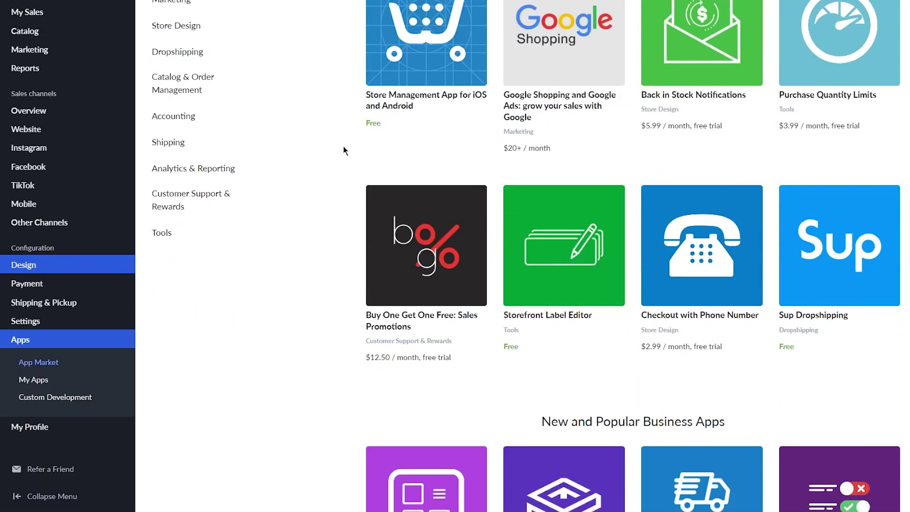
scroll(343, 148, "up", 3)
scroll(343, 151, "down", 2)
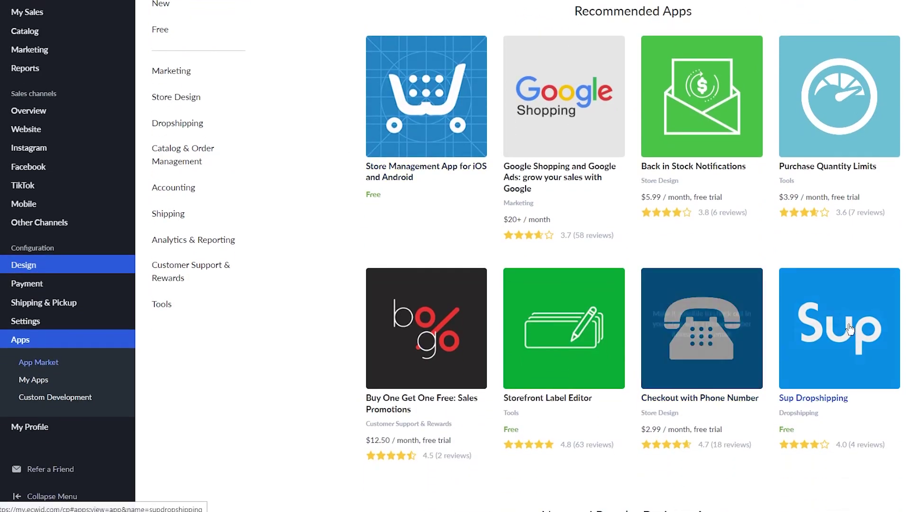
scroll(857, 332, "down", 8)
scroll(857, 332, "up", 10)
left_click(199, 55)
type("d")
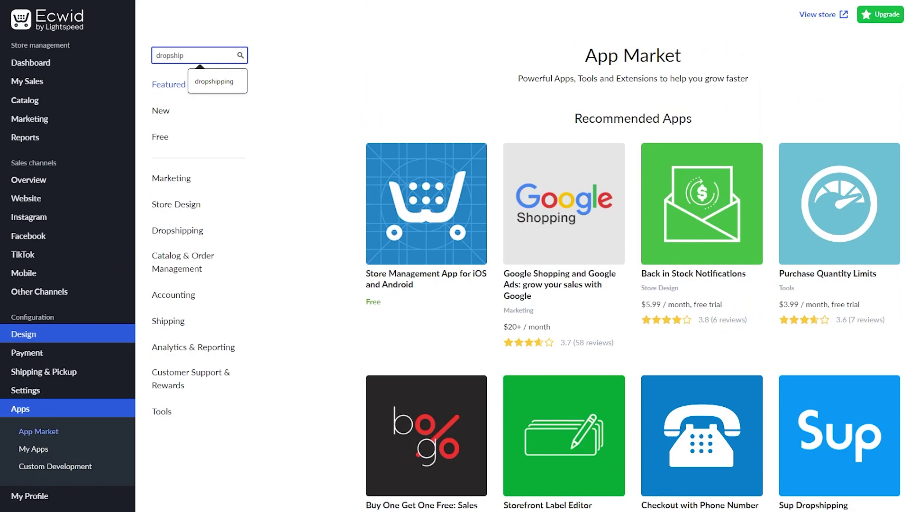
type("ropship")
scroll(460, 256, "down", 2)
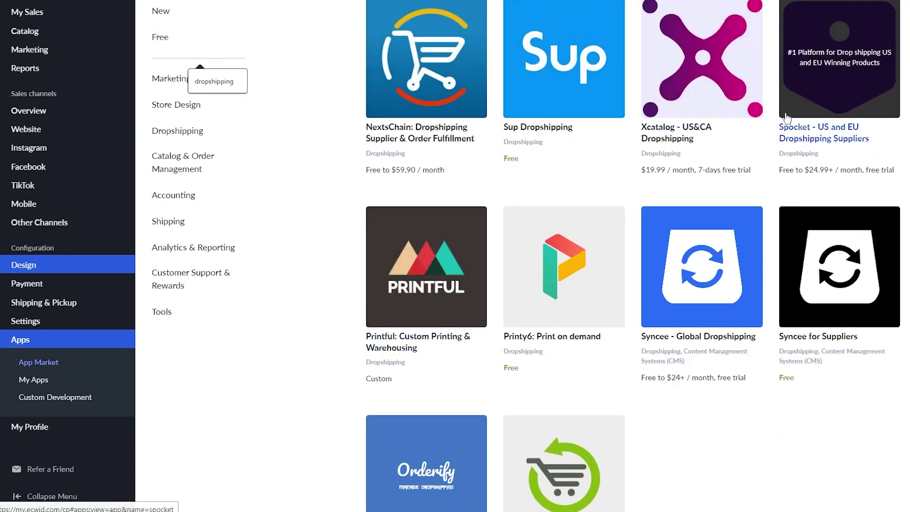
Install the free Sup Dropshipping app from its App Market card and grant the requested permissions.
left_click(560, 115)
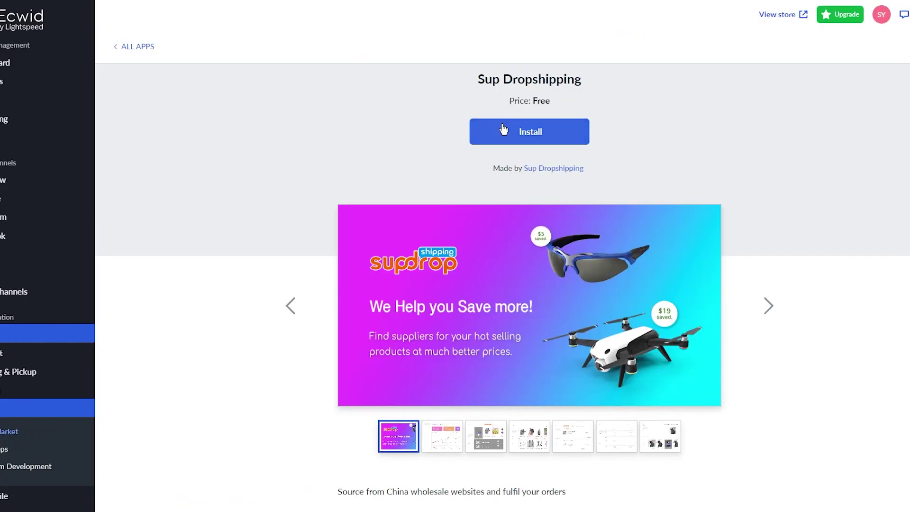
left_click(530, 130)
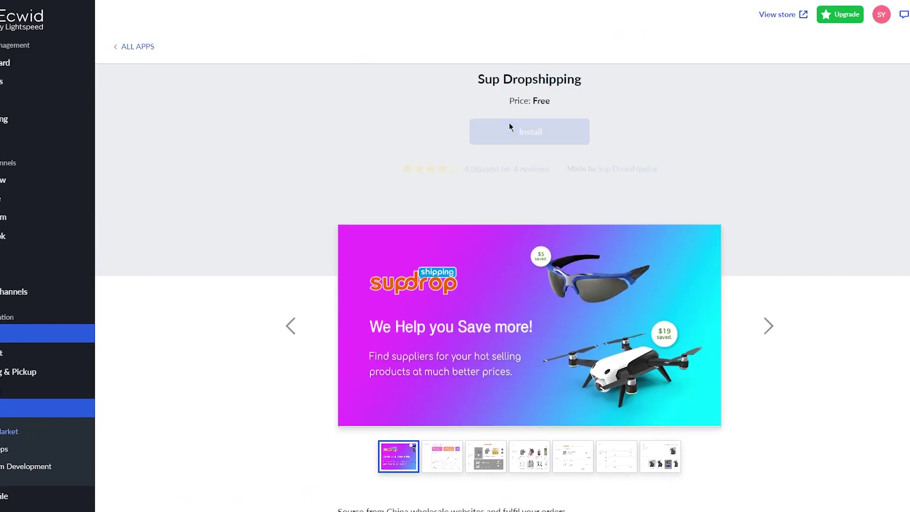
left_click(584, 185)
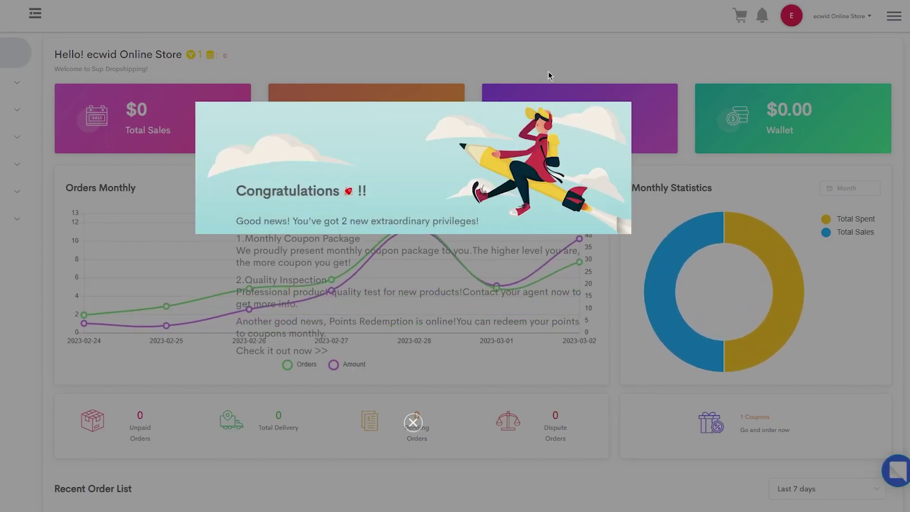
Close the Congratulations popup and scroll the dashboard down to the Recent Order List and back.
left_click(409, 428)
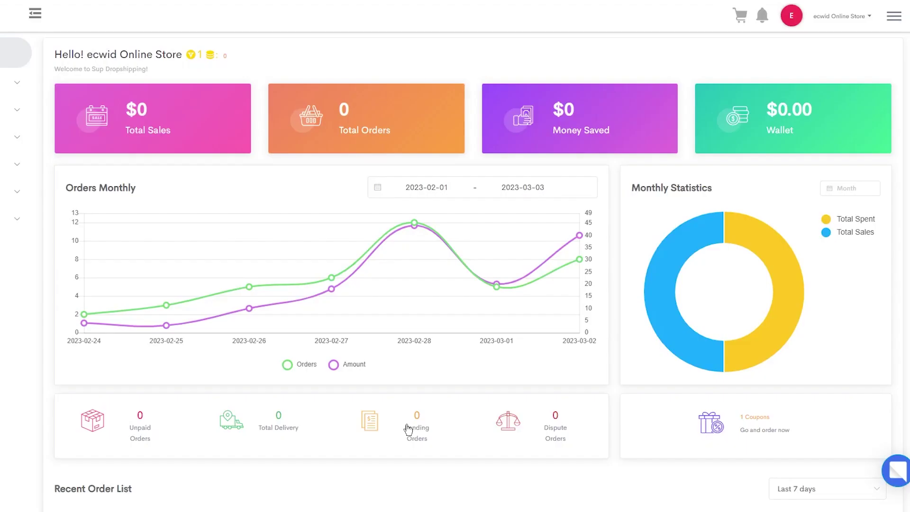
scroll(281, 228, "down", 3)
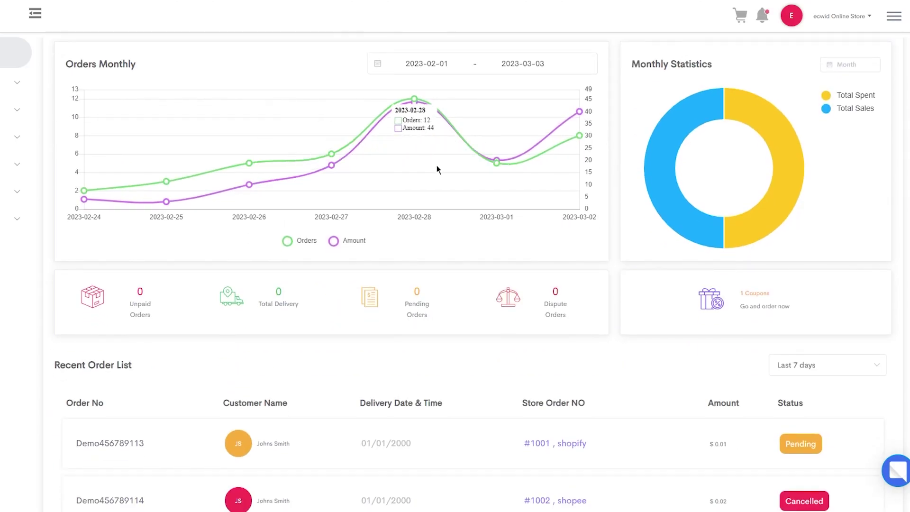
scroll(126, 89, "down", 4)
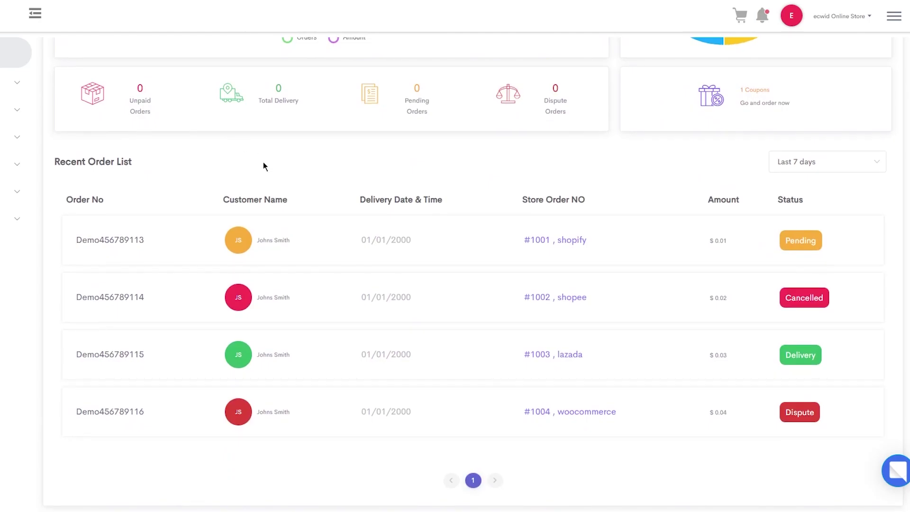
scroll(263, 161, "up", 7)
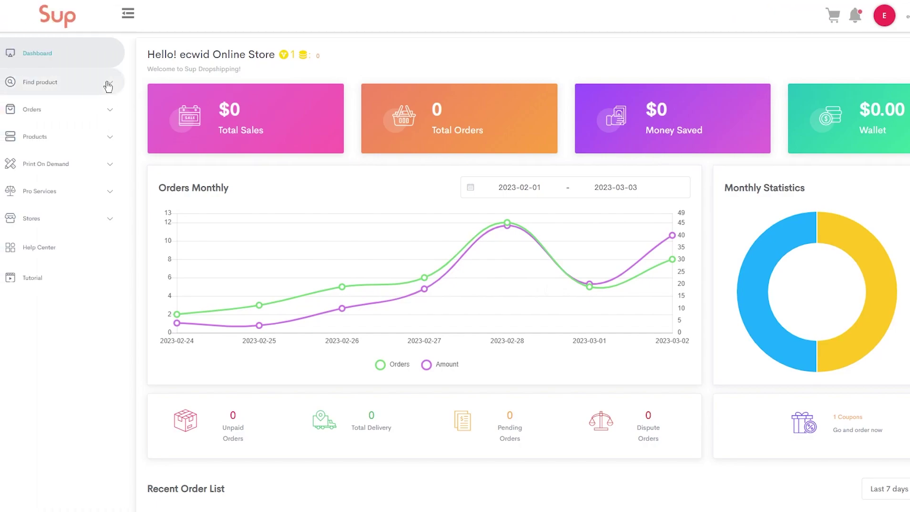
Expand and collapse the sidebar's Find product, store platforms, Products and Orders menus.
left_click(36, 85)
left_click(108, 83)
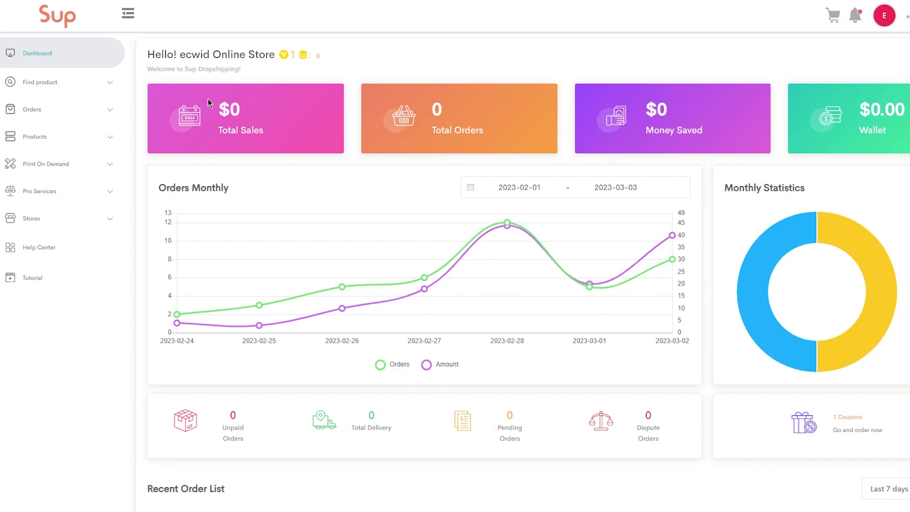
left_click(98, 230)
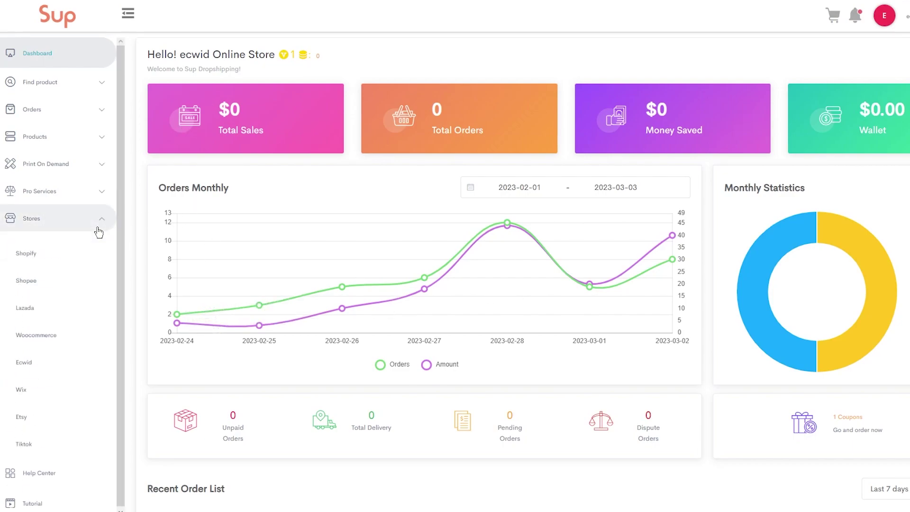
left_click(98, 231)
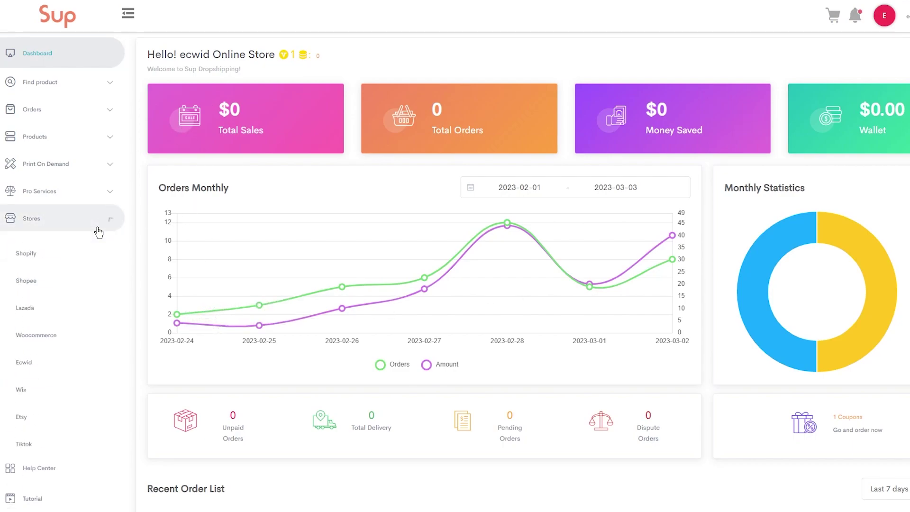
left_click(102, 146)
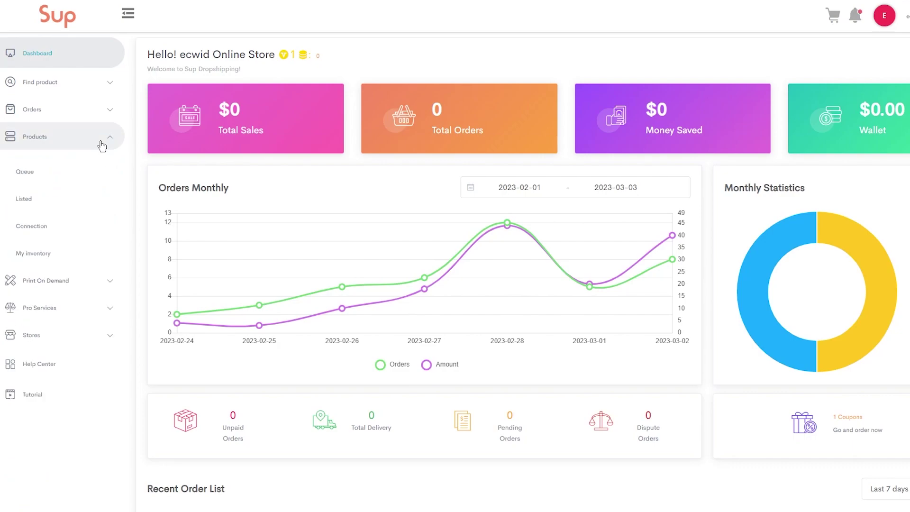
left_click(97, 112)
left_click(93, 87)
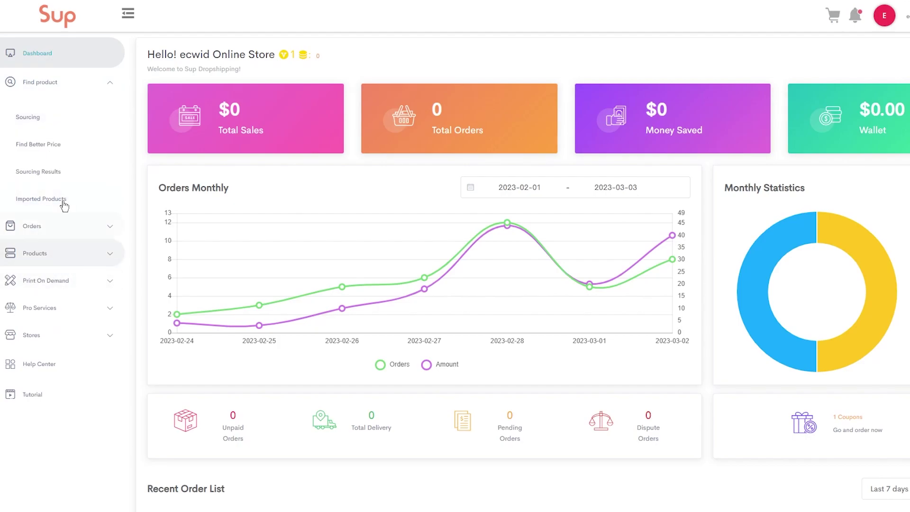
Visit the Sourcing, Find Better Price, Sourcing Results, product Queue and Listed pages.
left_click(51, 131)
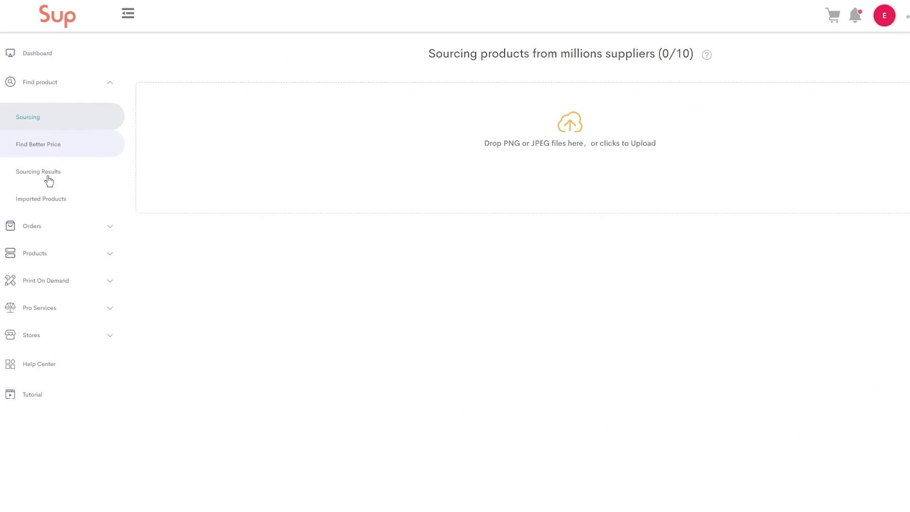
left_click(73, 152)
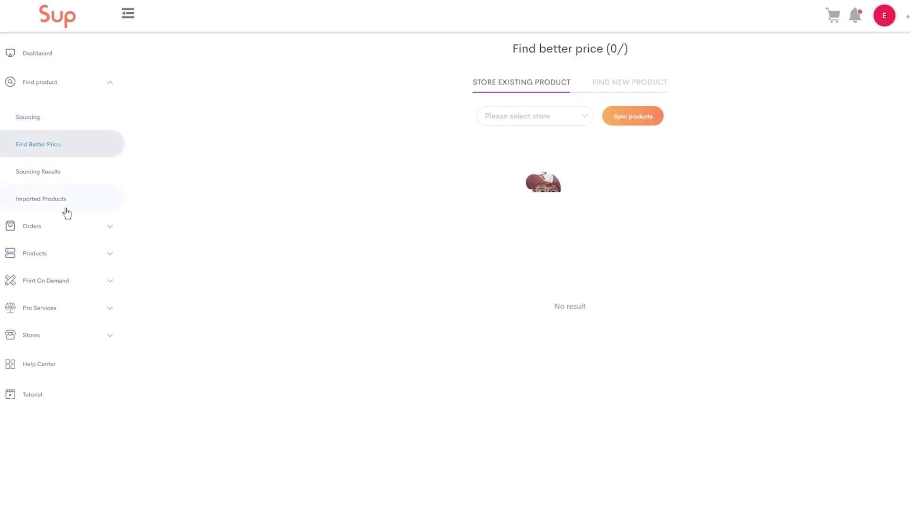
left_click(68, 175)
left_click(61, 254)
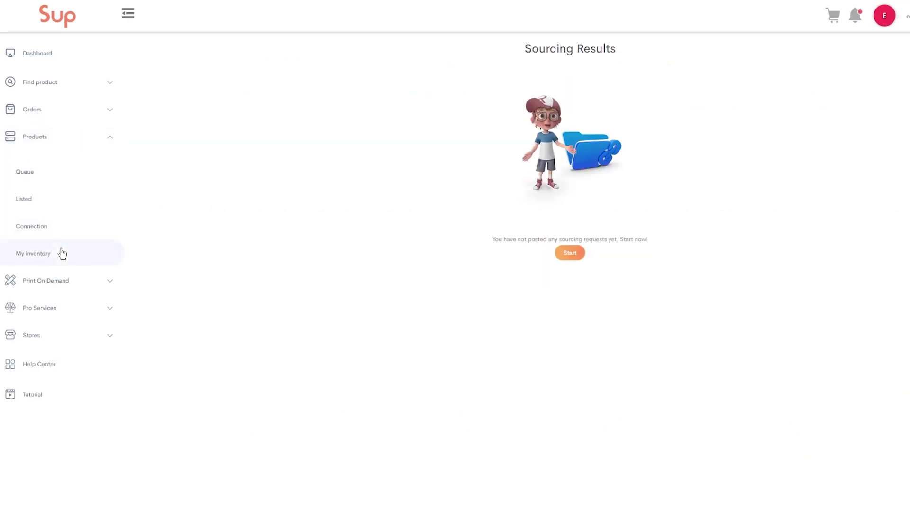
left_click(36, 172)
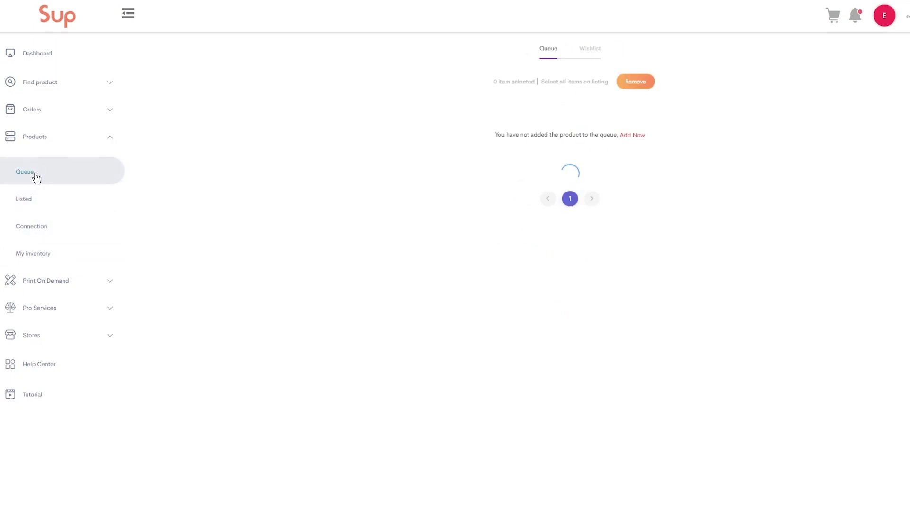
left_click(34, 198)
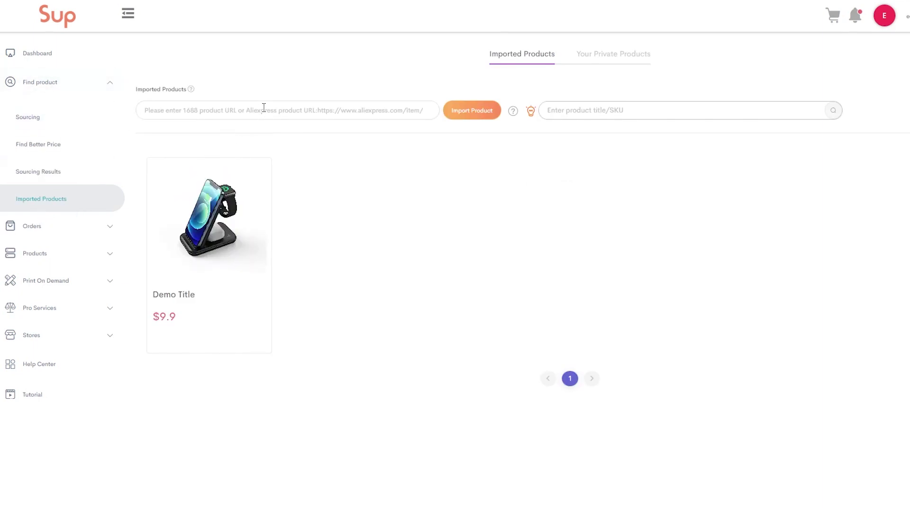
Open the Fashion Men's Stainless watch page on AliExpress, copy its URL, and return to Sup.
left_click(366, 105)
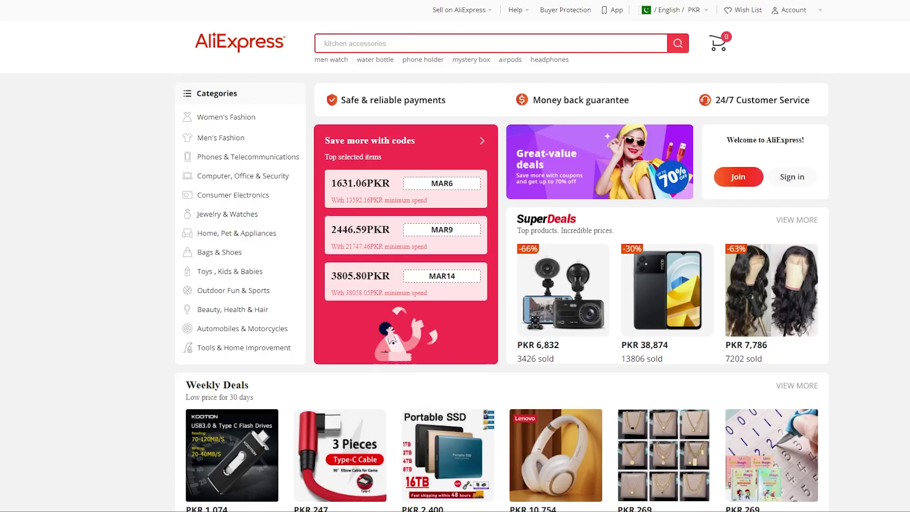
scroll(365, 315, "down", 8)
scroll(734, 248, "up", 3)
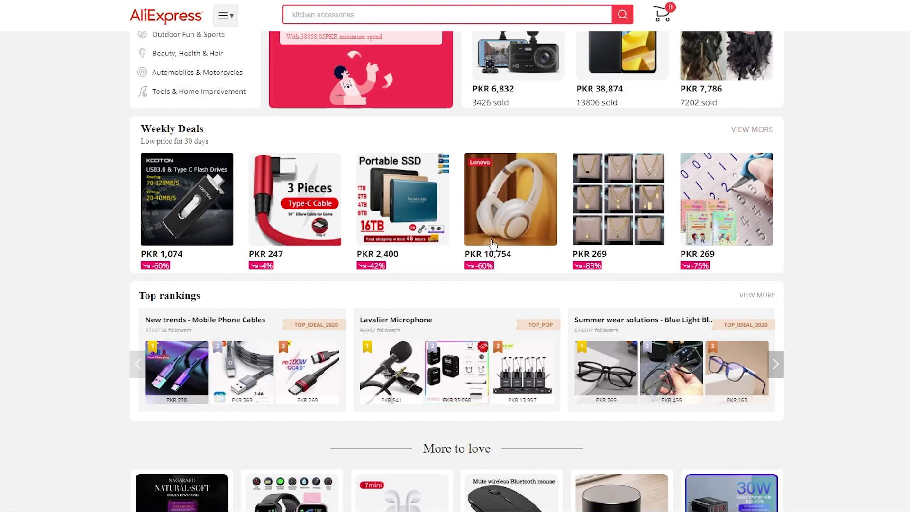
scroll(805, 150, "down", 8)
scroll(805, 149, "down", 4)
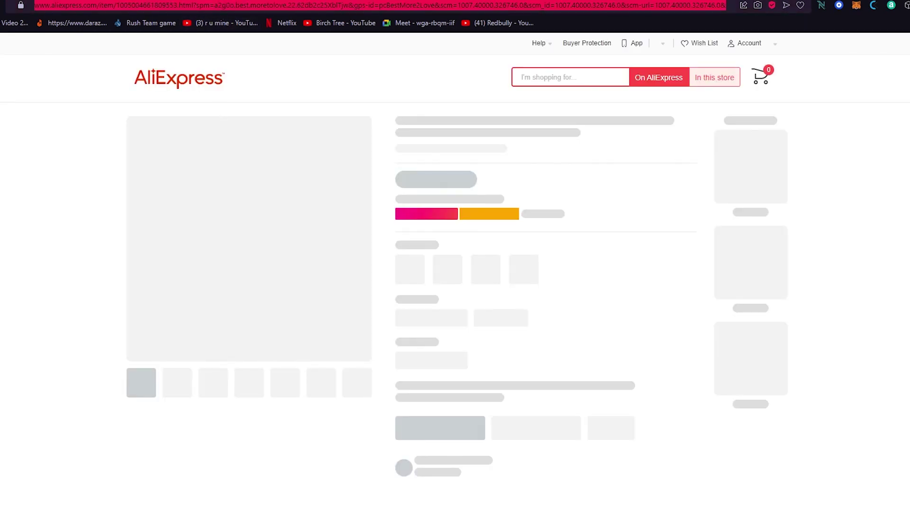
key("ctrl+Tab")
Paste the AliExpress watch link into Sup's import field, run Import Product, then clear the field.
left_click(208, 143)
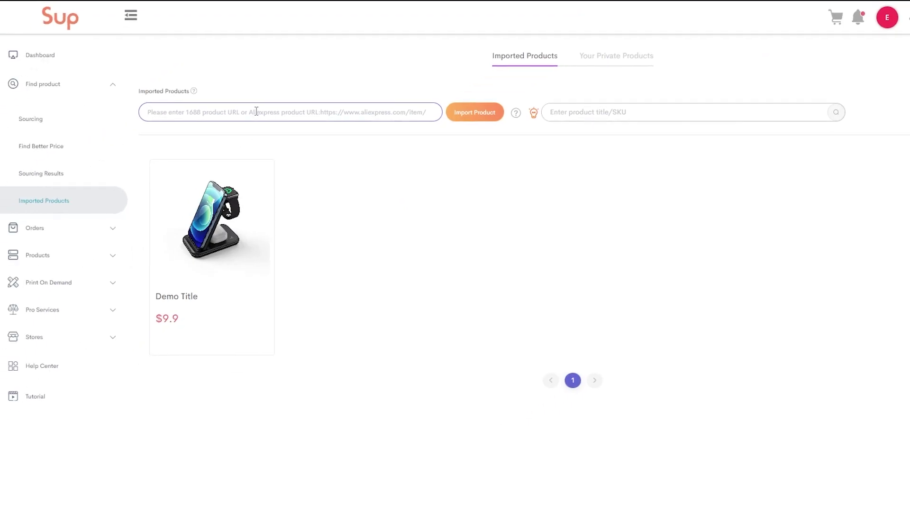
key("ctrl+v")
left_click(435, 134)
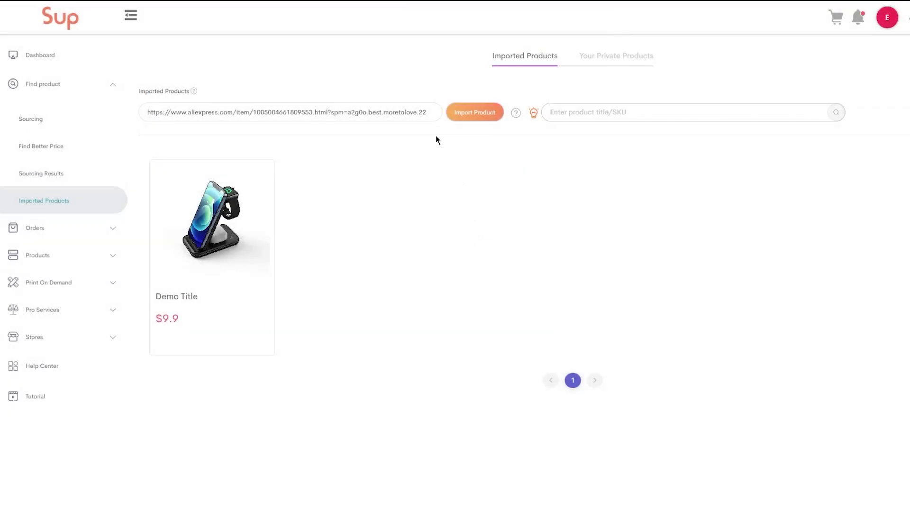
left_click(432, 112)
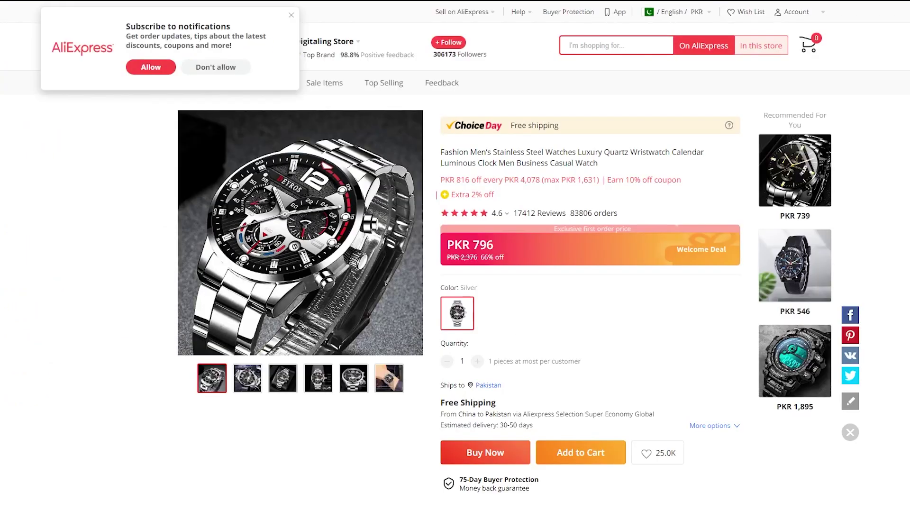
Dismiss the notification prompt, open the PKR 1,892 Fd68s smart watch page and select its URL.
left_click(242, 14)
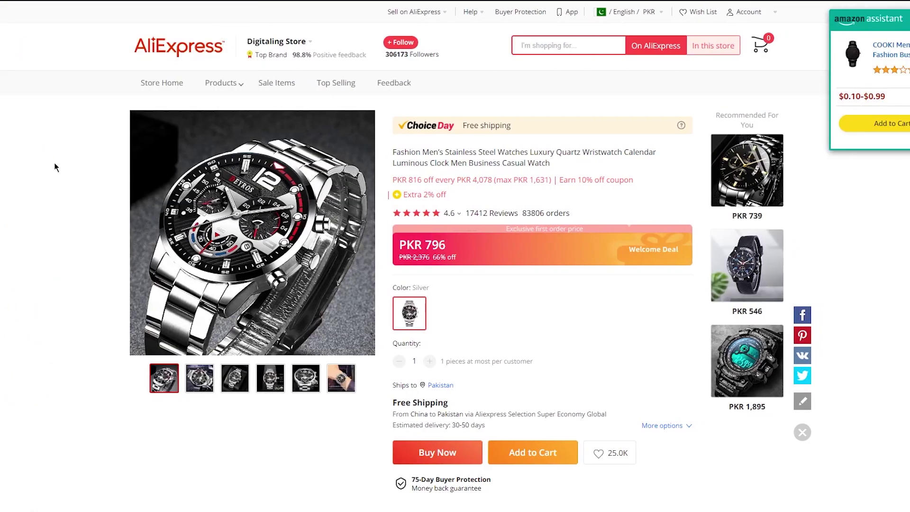
scroll(188, 132, "down", 5)
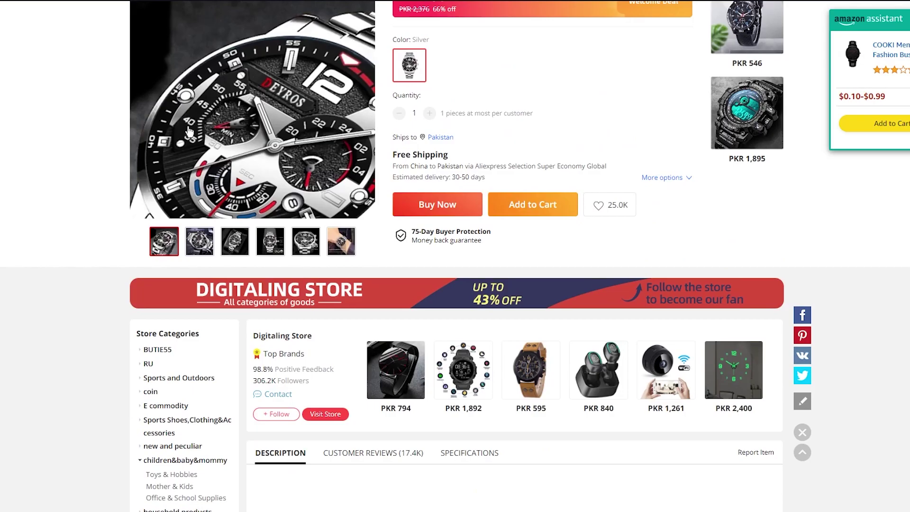
scroll(77, 166, "down", 10)
scroll(78, 167, "up", 15)
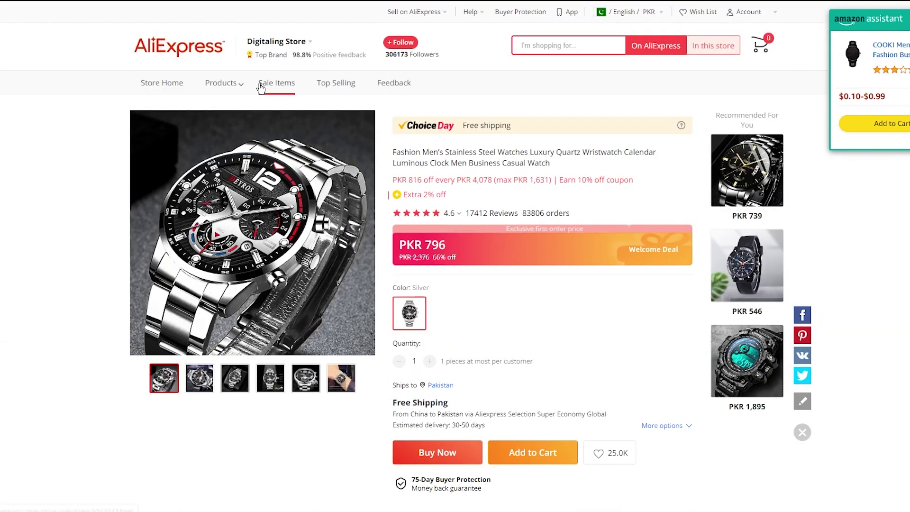
scroll(483, 291, "down", 7)
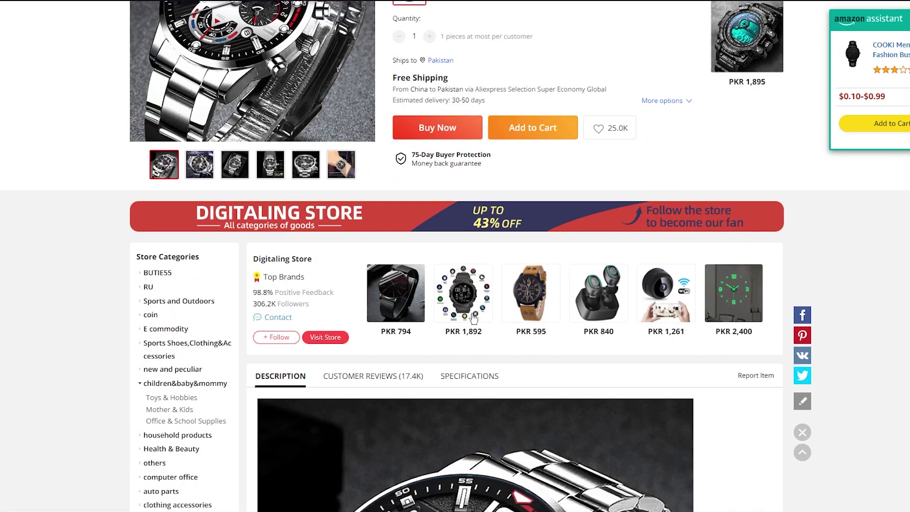
left_click(473, 318)
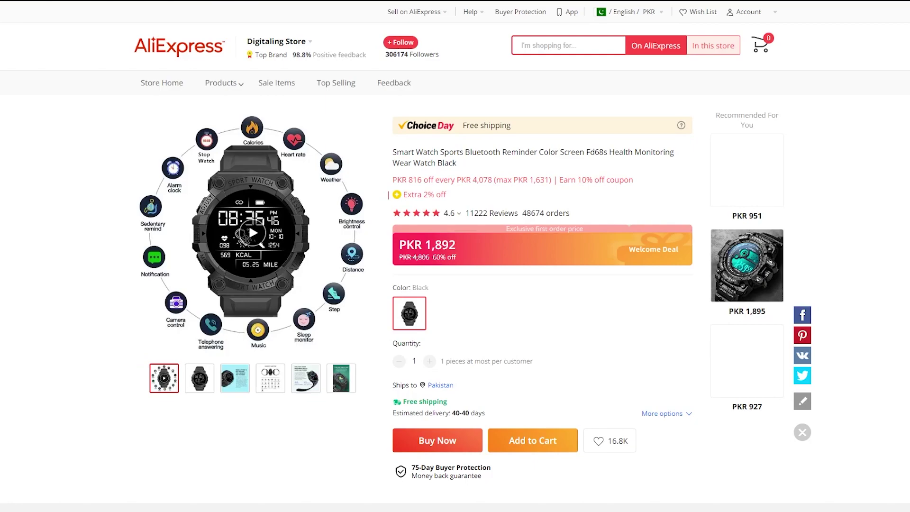
left_click(285, 6)
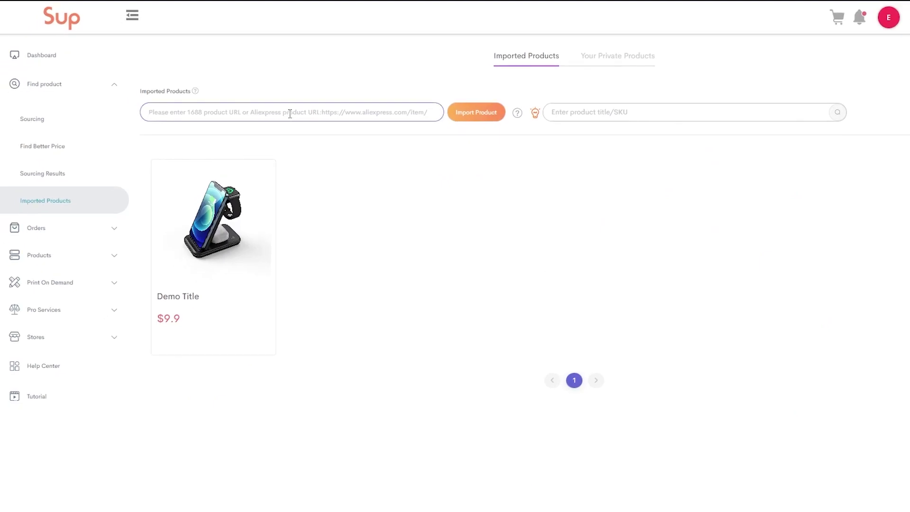
Paste the smart watch link, run Import Product, then check Your Private Products and Imported Products.
key("ctrl+v")
left_click(476, 112)
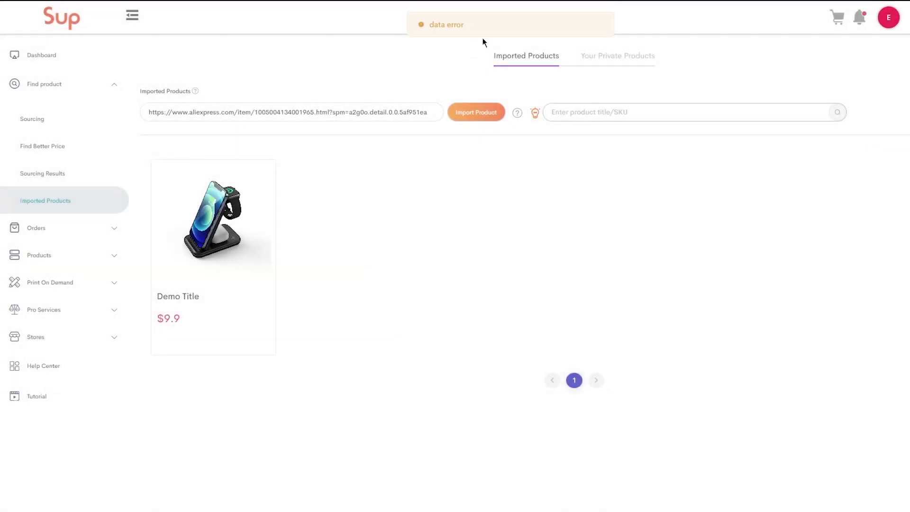
left_click(602, 56)
left_click(544, 55)
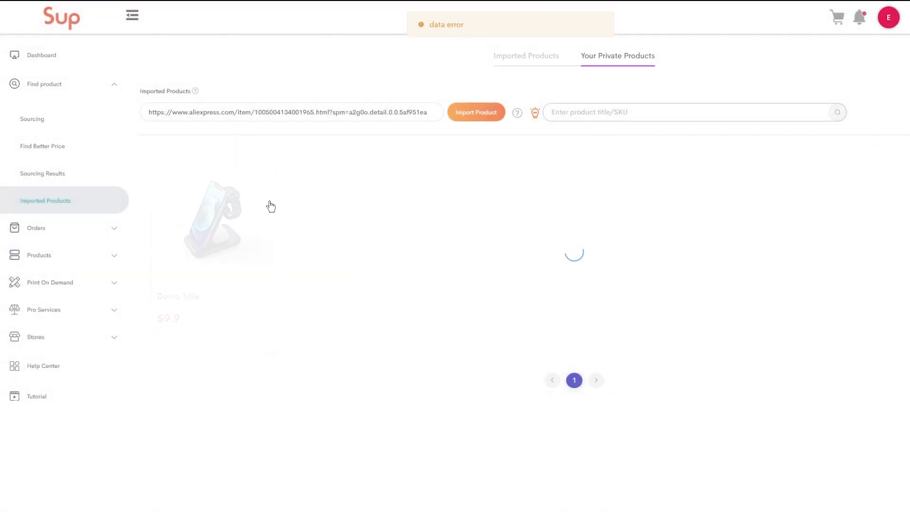